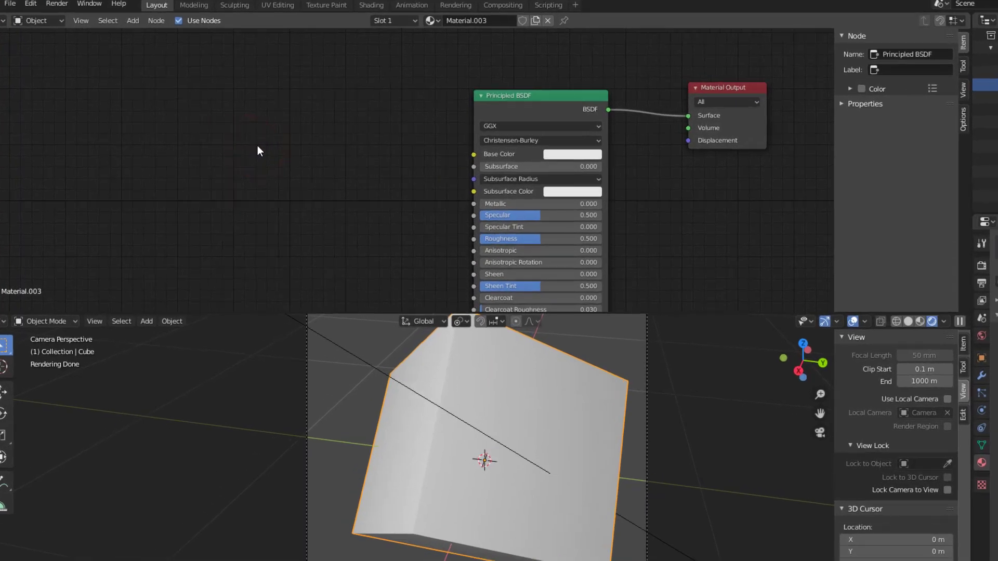
- Add a Voronoi Texture node and place it beside the Principled BSDF node, leaving a gap between them
key(shift+a)
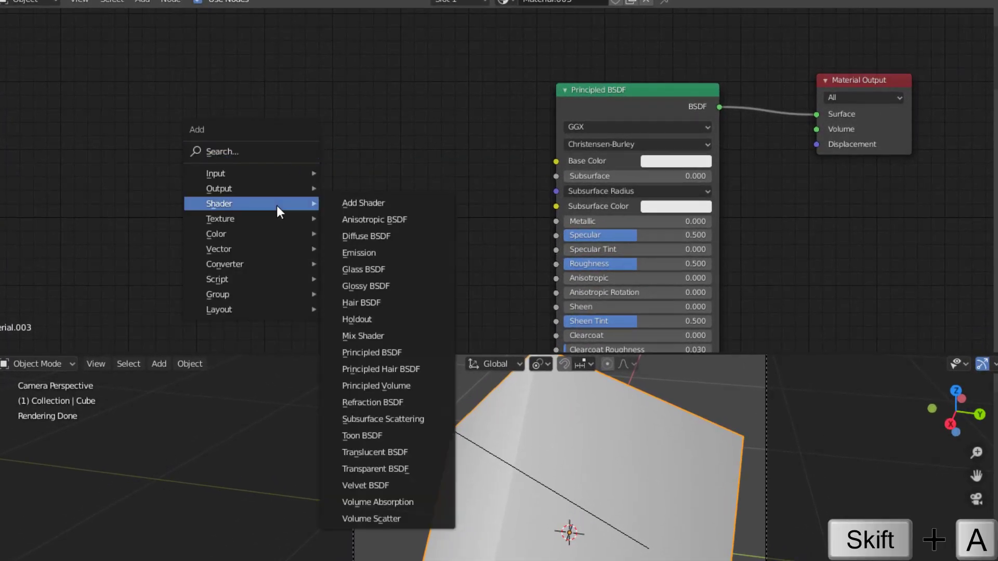
mouse_move(263, 216)
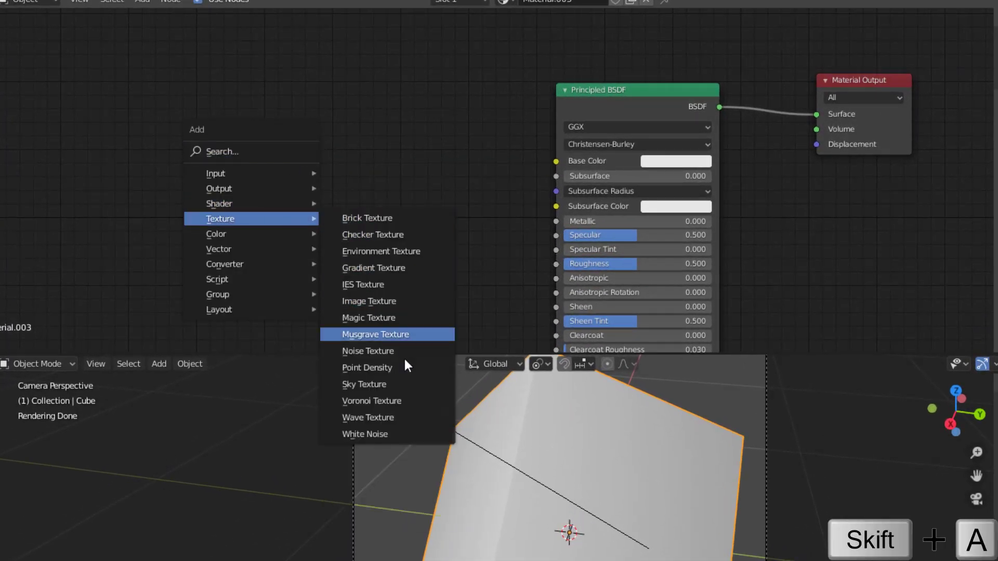
click(371, 401)
click(289, 97)
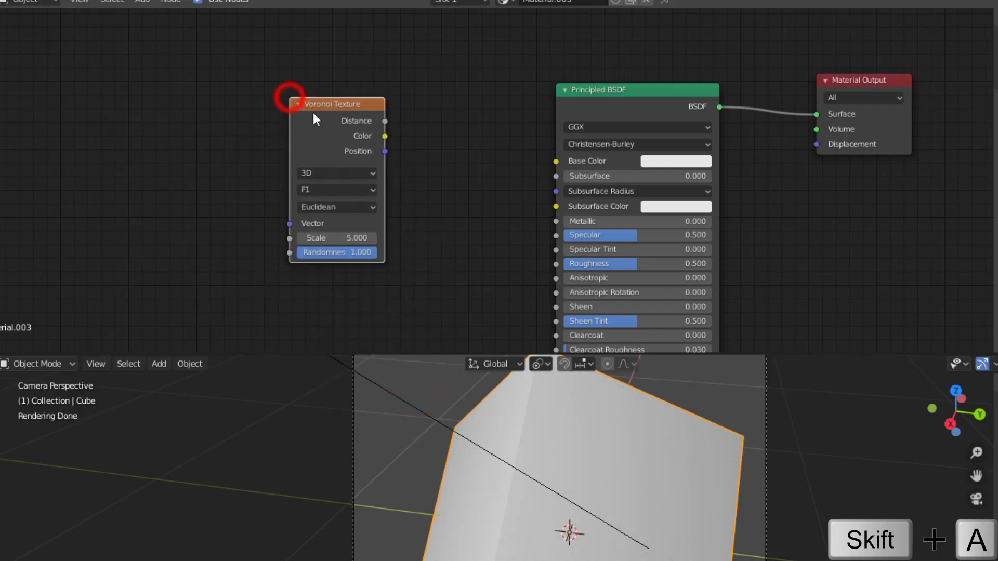
drag(313, 112, 318, 66)
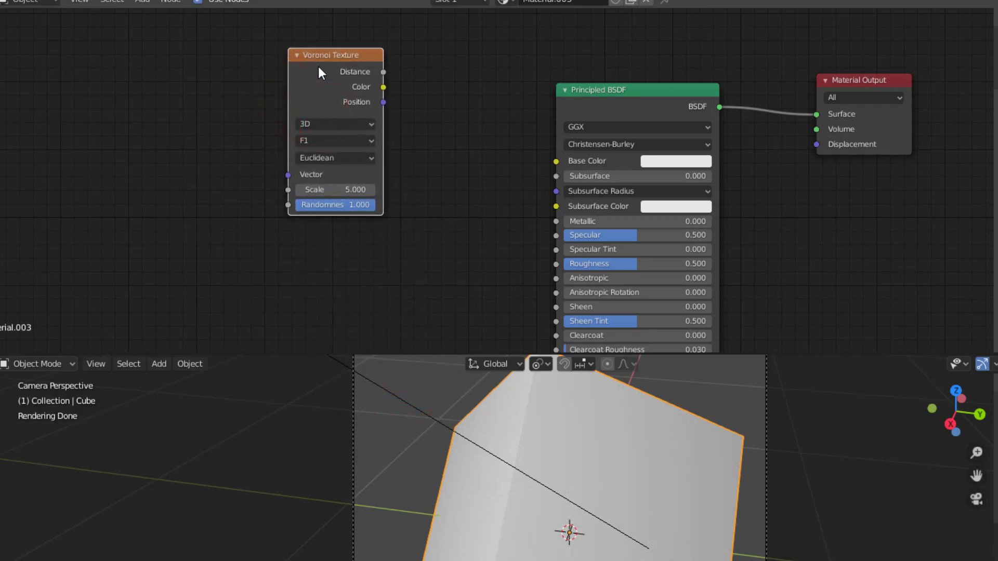
- Duplicate the Voronoi Texture node twice, stacking the copies below the original
key(shift+d)
click(316, 251)
middle_drag(438, 249, 459, 169)
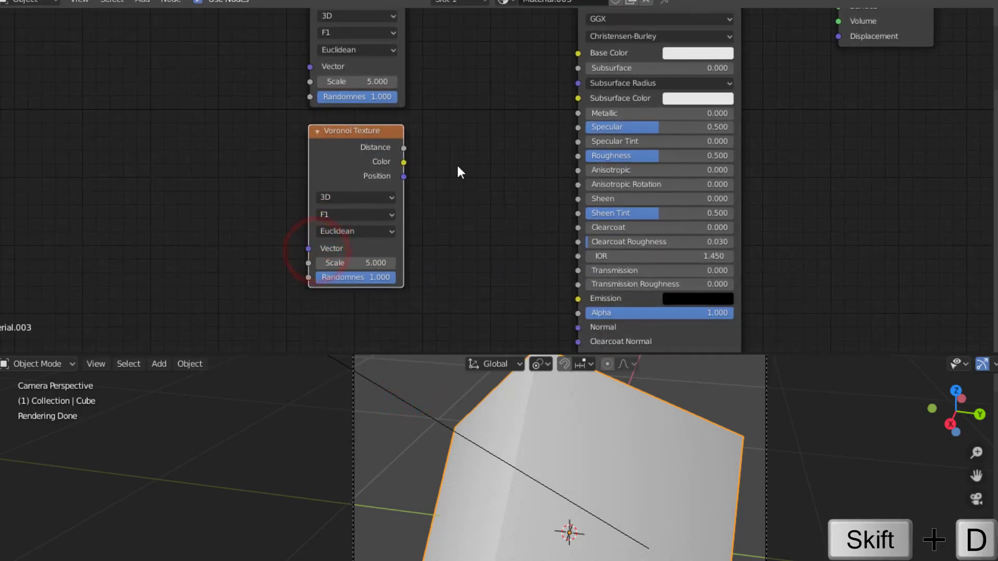
key(shift+d)
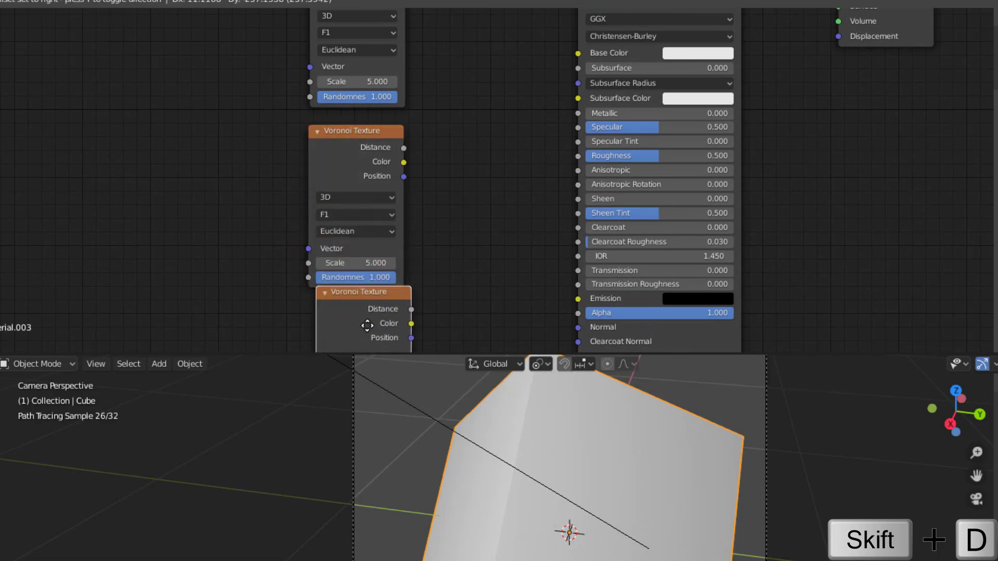
click(364, 337)
- Add a Value input node and connect its output to the Scale of the topmost Voronoi Texture
scroll(254, 248, down, 1)
middle_drag(254, 251, 414, 274)
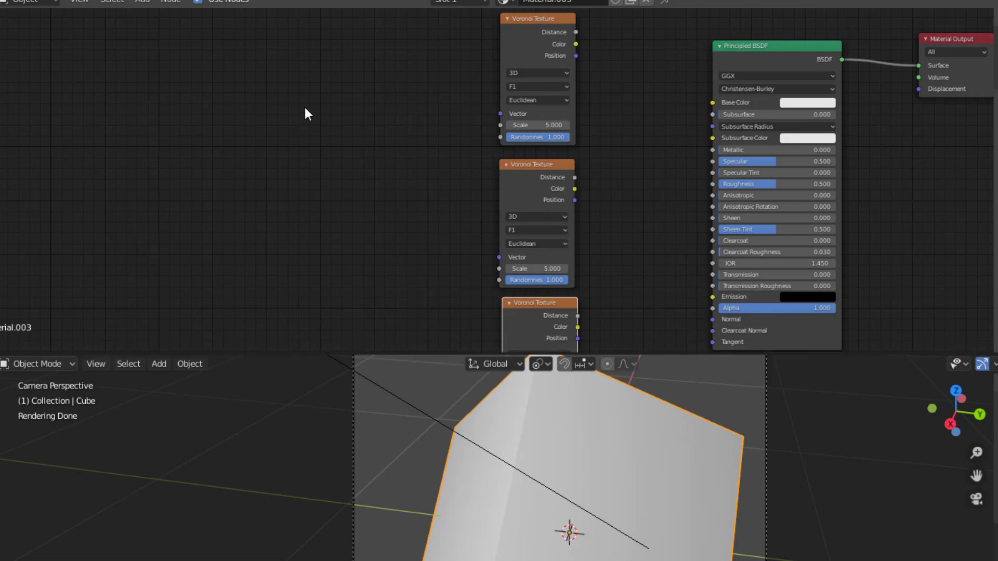
key(shift+a)
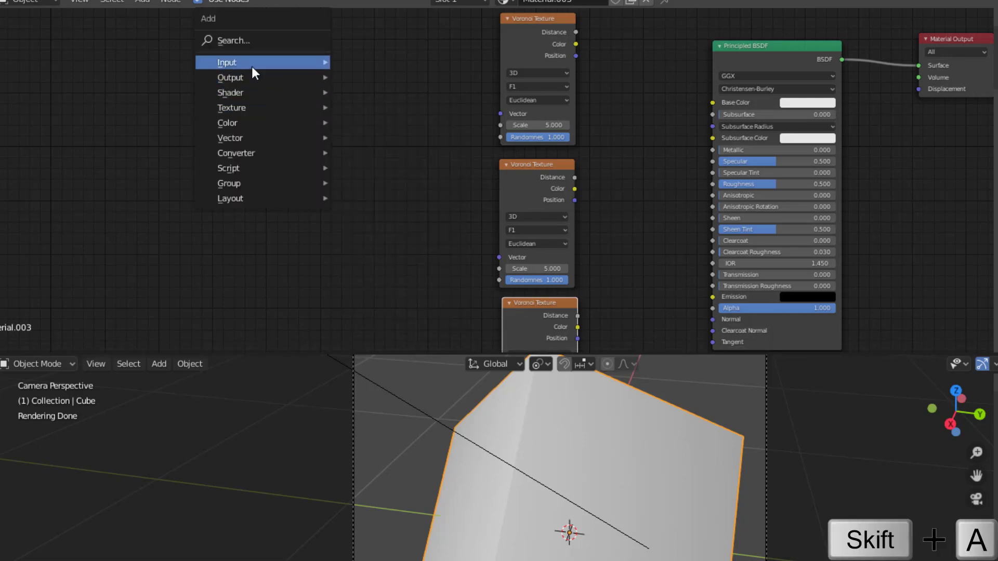
mouse_move(301, 64)
click(381, 309)
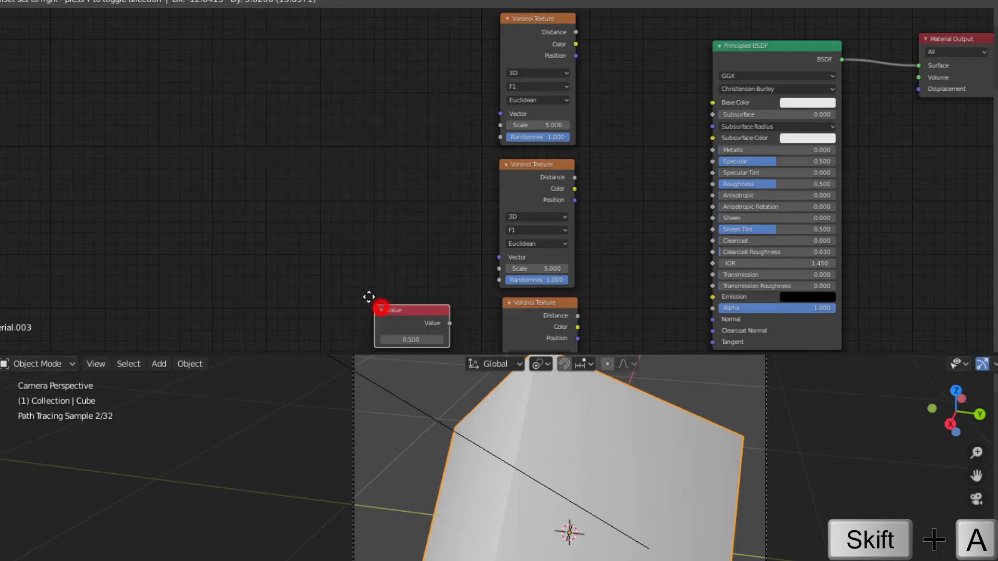
click(239, 79)
drag(314, 95, 500, 125)
- Connect the Value node to the Scale of the other two Voronoi Textures, moving the Value node and third texture into convenient positions
scroll(460, 161, up, 2)
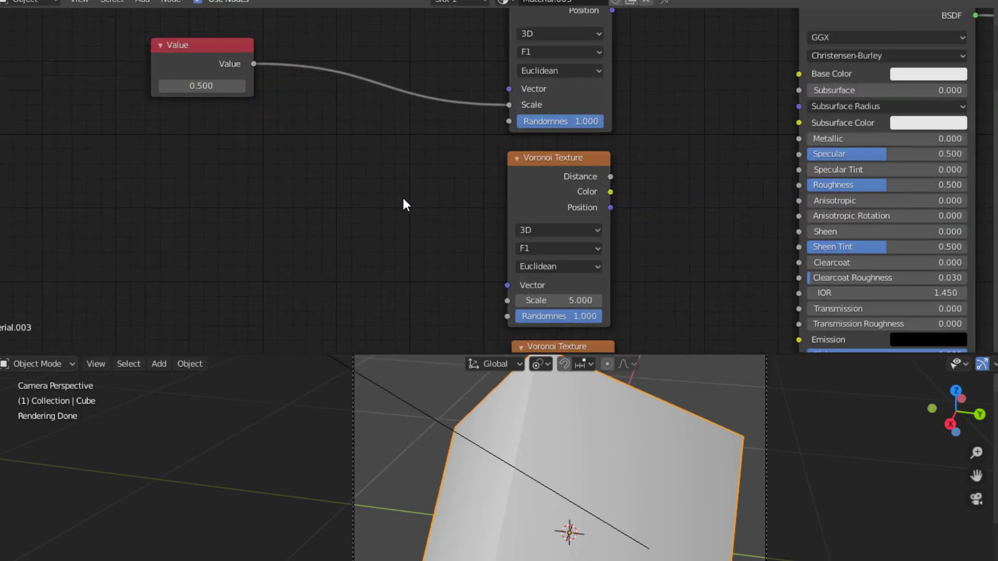
drag(210, 80, 388, 110)
middle_drag(388, 110, 391, 82)
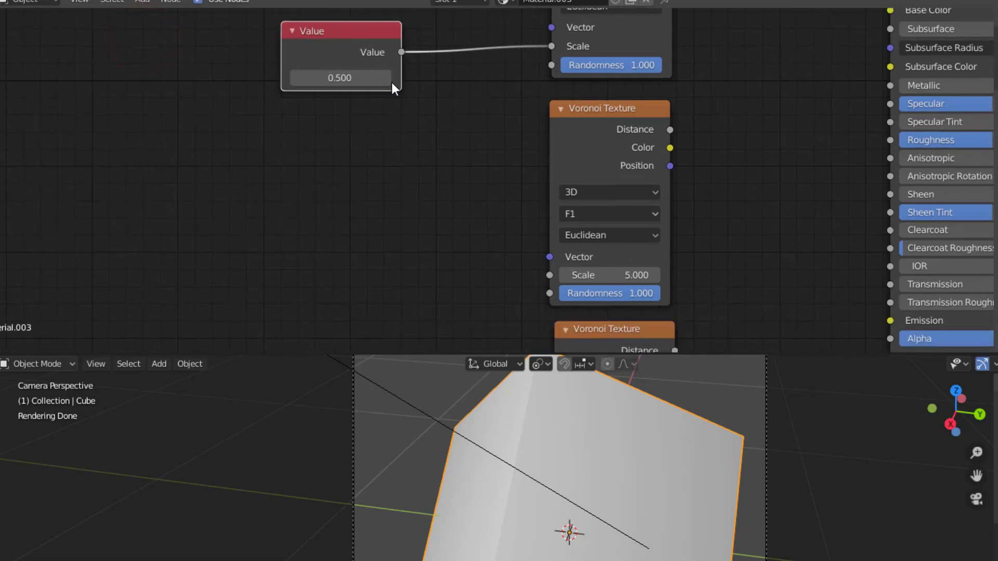
drag(401, 52, 550, 275)
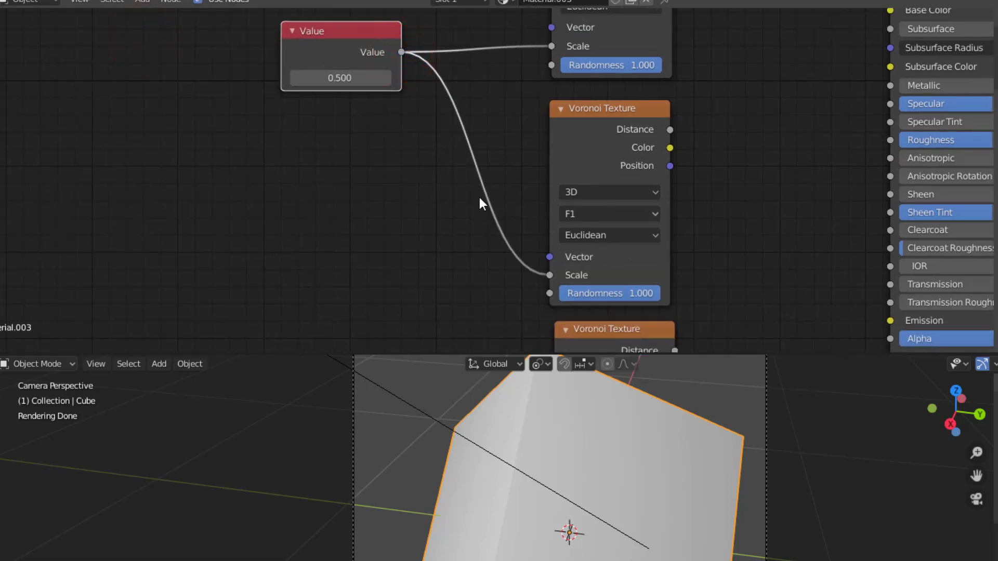
scroll(481, 252, down, 1)
middle_drag(485, 212, 493, 165)
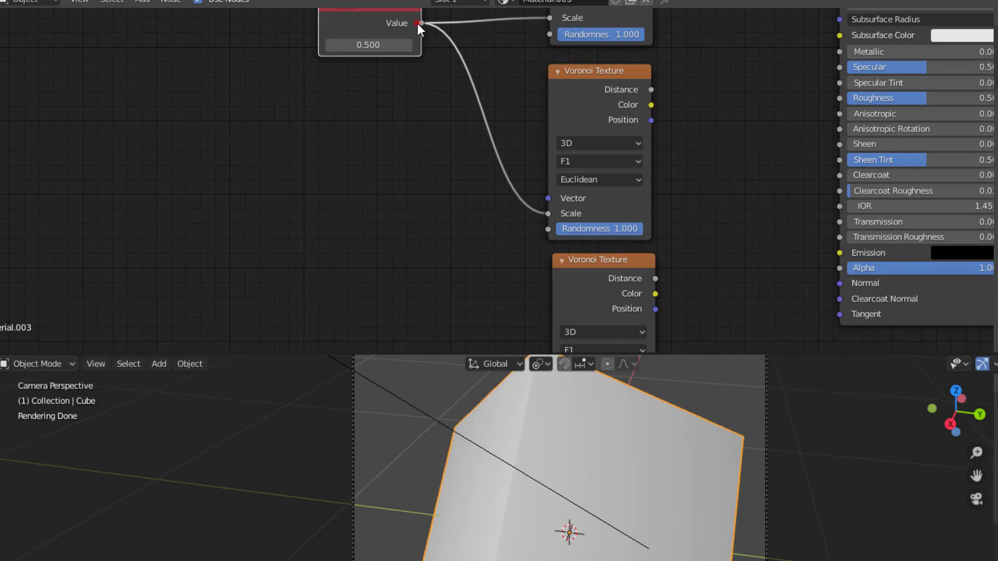
scroll(451, 123, down, 1)
drag(558, 259, 408, 152)
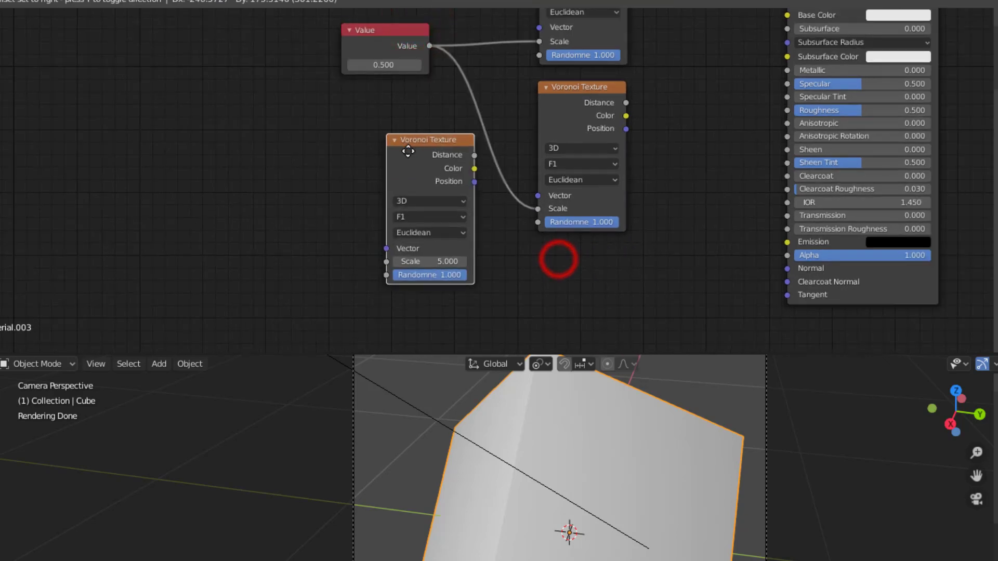
drag(403, 38, 378, 262)
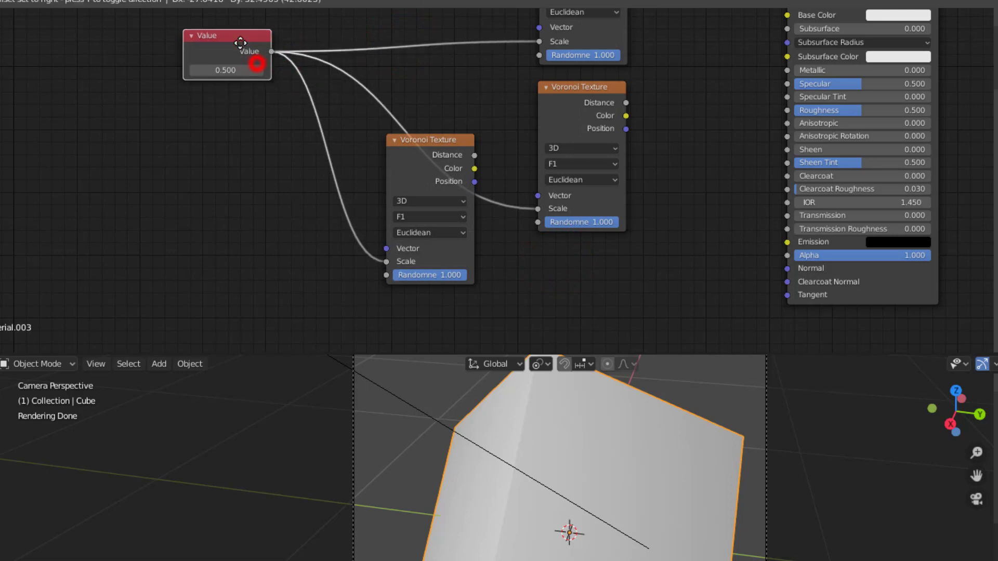
- Set the Value node that drives the three Voronoi scales to 5
middle_drag(258, 138, 367, 239)
scroll(311, 215, up, 2)
click(299, 189)
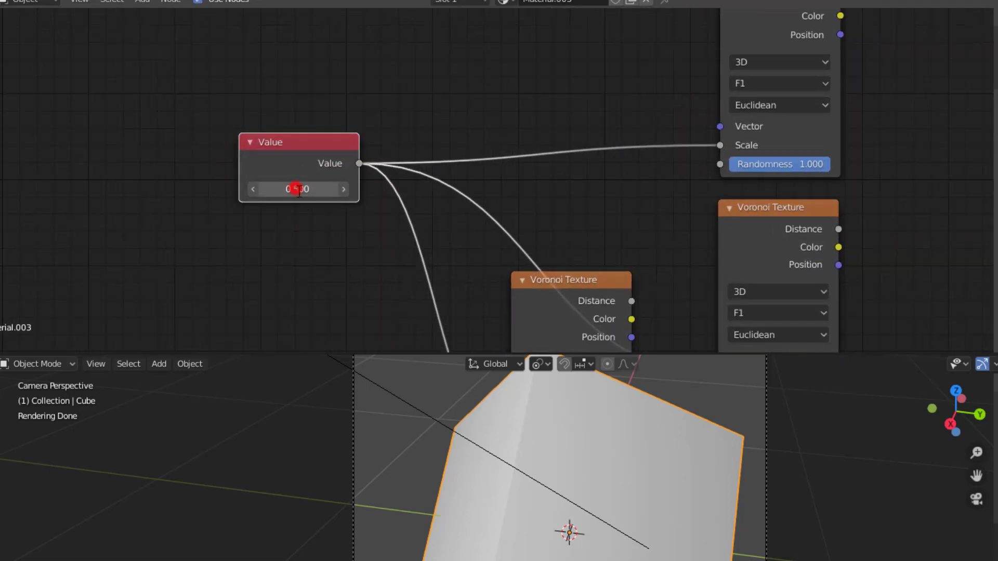
text(5)
key(Return)
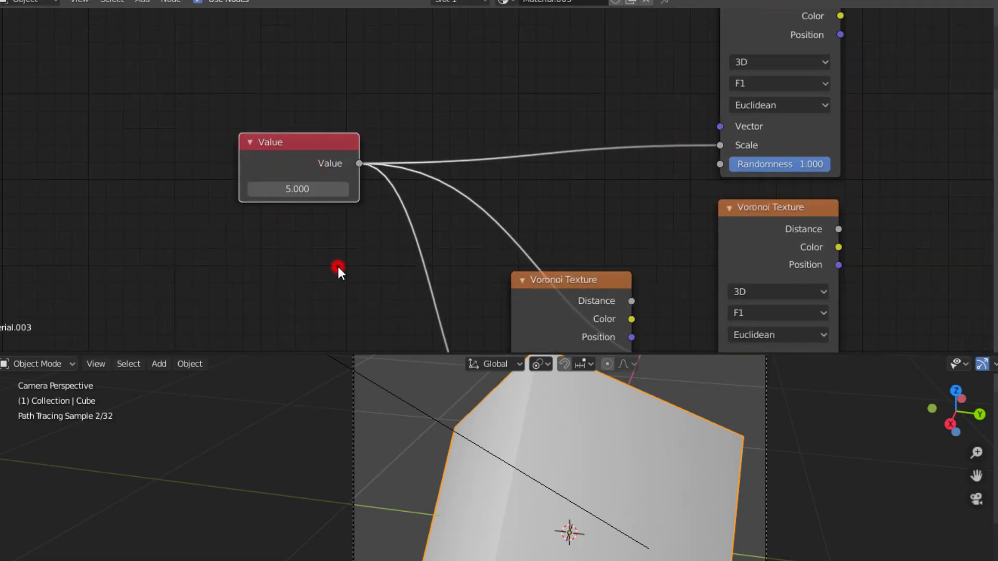
- Label the Value node "Scale"
scroll(338, 266, down, 1)
middle_drag(338, 267, 171, 241)
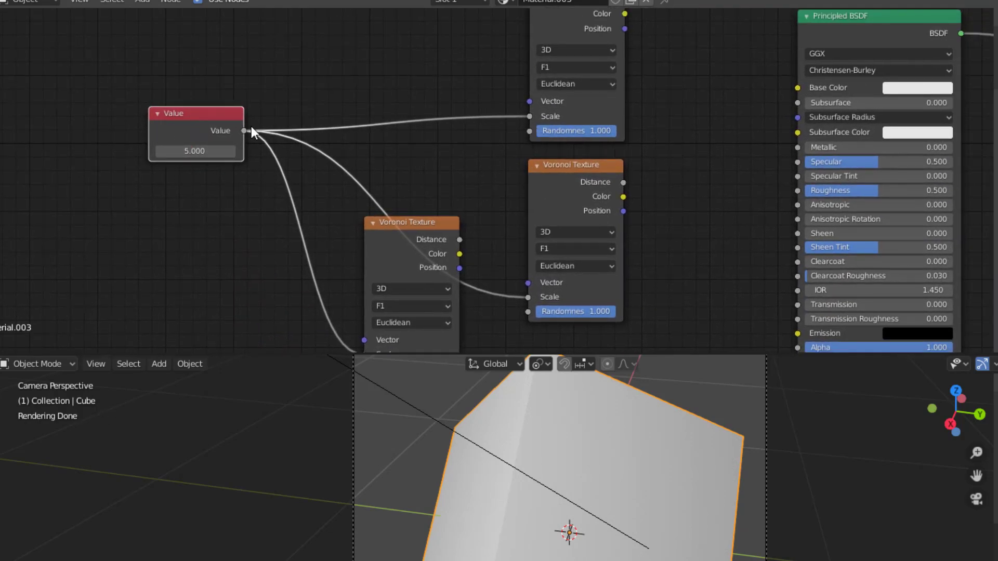
click(997, 58)
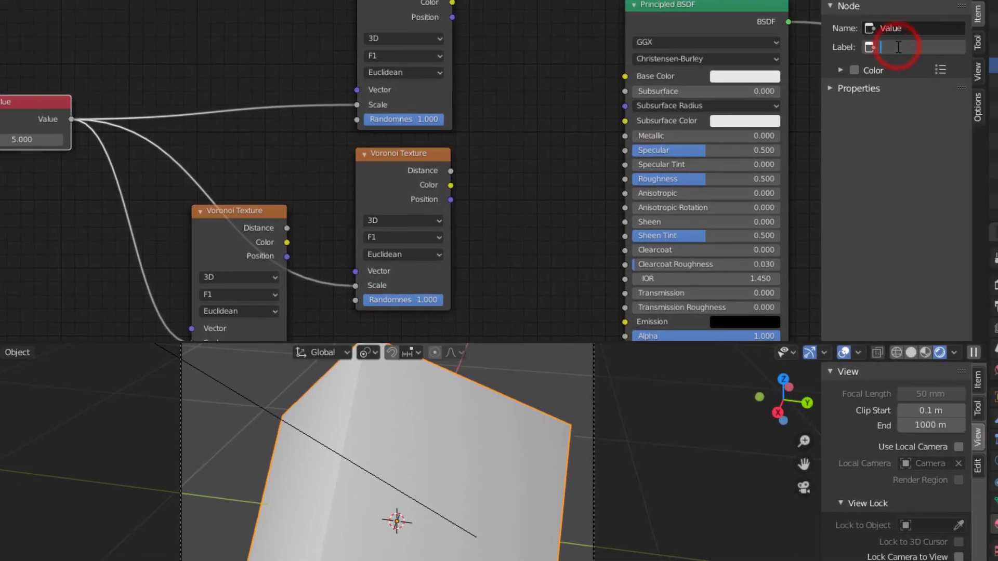
text(Scale)
key(Return)
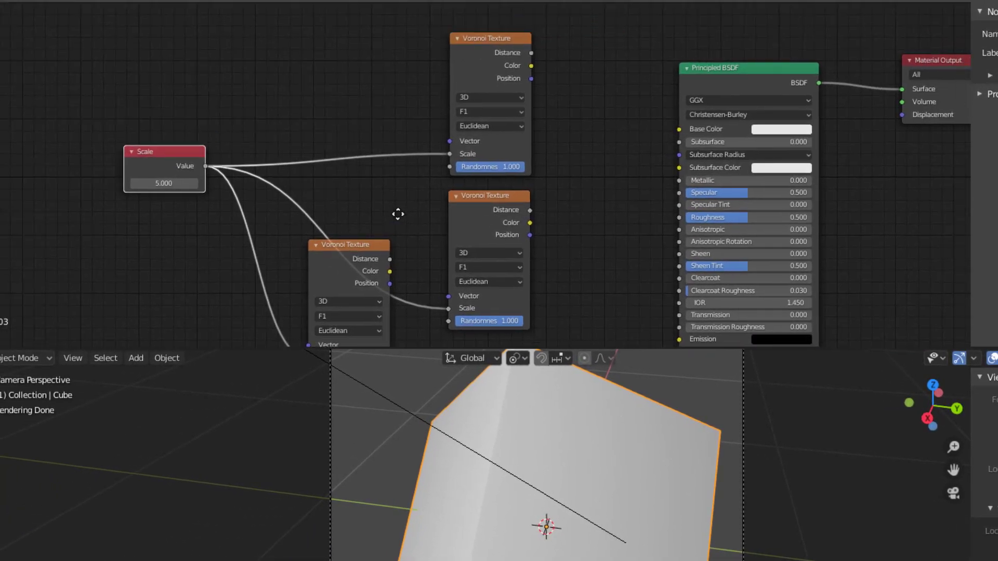
- Rearrange the three Voronoi Texture nodes to leave more room before the Principled BSDF
drag(486, 63, 447, 47)
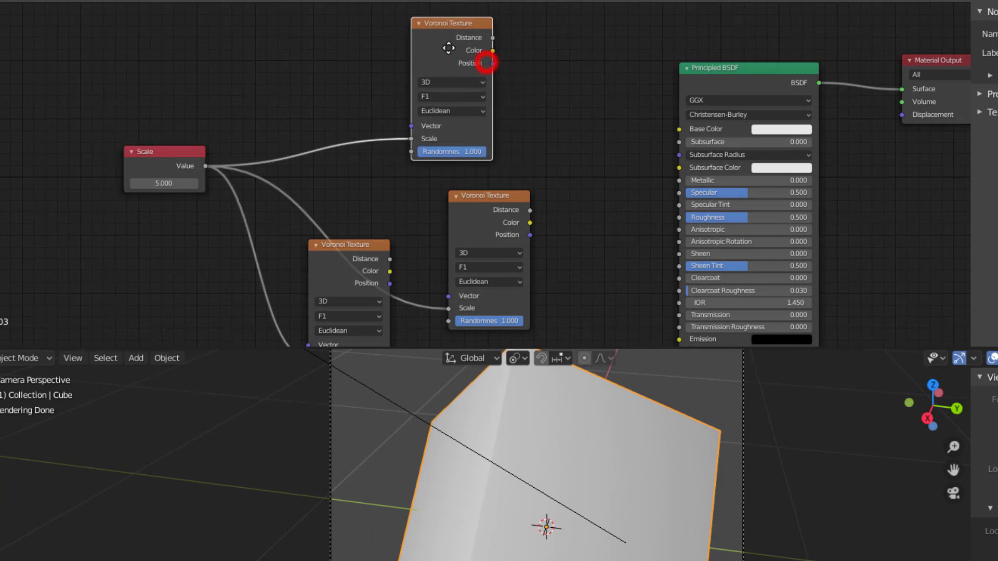
drag(477, 208, 446, 194)
drag(363, 245, 344, 321)
- Add a Math node and place it between the Voronoi Textures and the Principled BSDF
scroll(520, 235, up, 2)
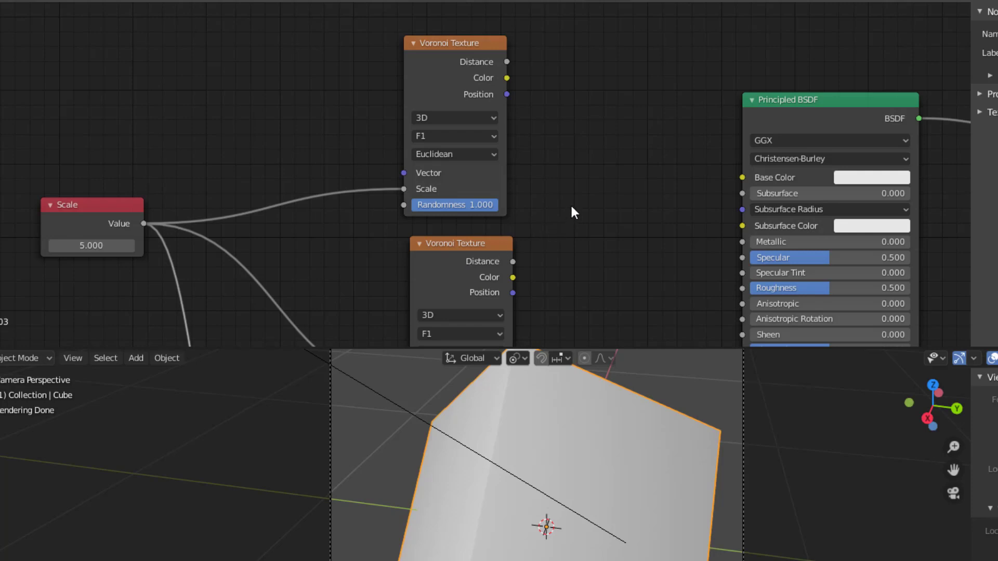
key(shift+a)
mouse_move(593, 170)
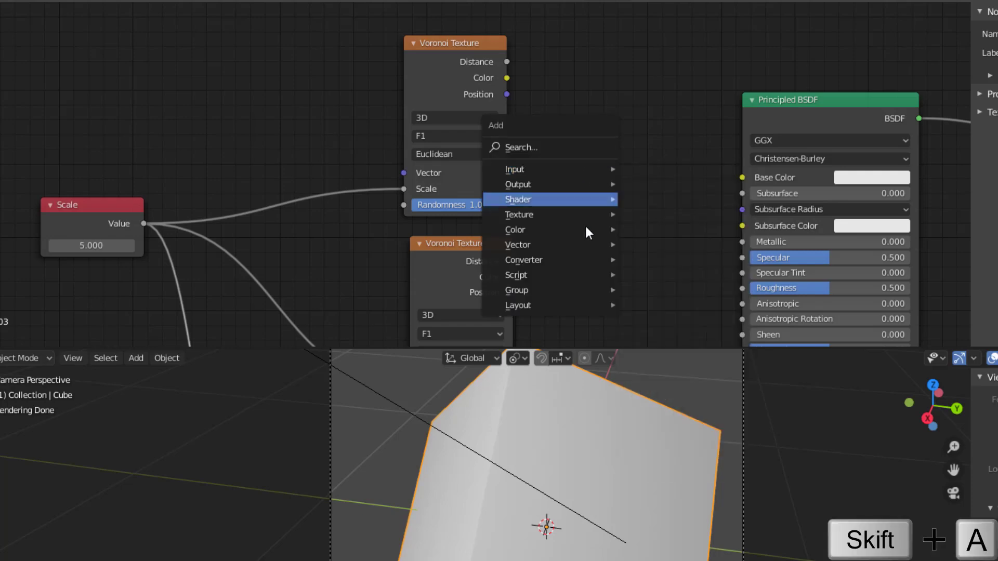
mouse_move(579, 257)
click(697, 376)
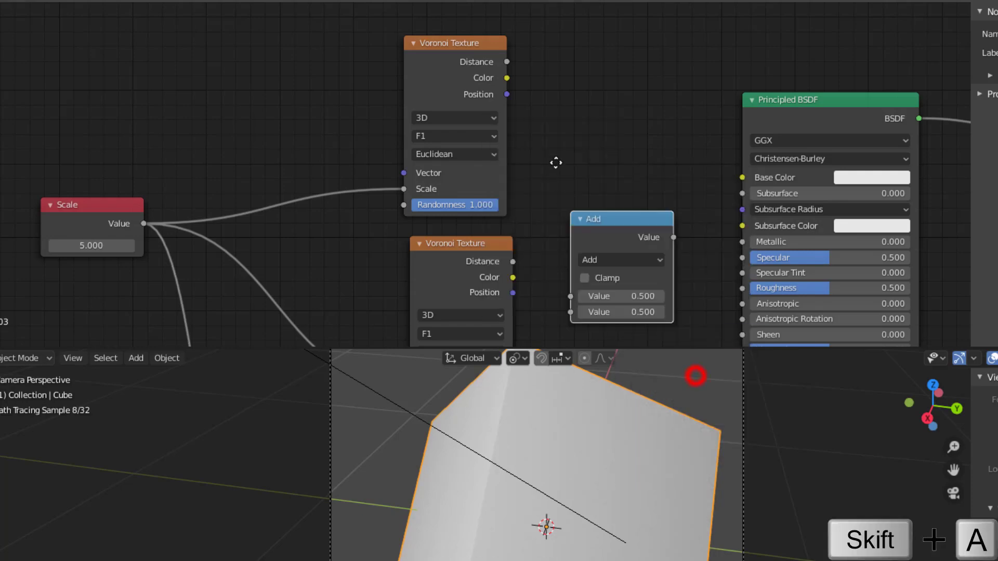
click(568, 122)
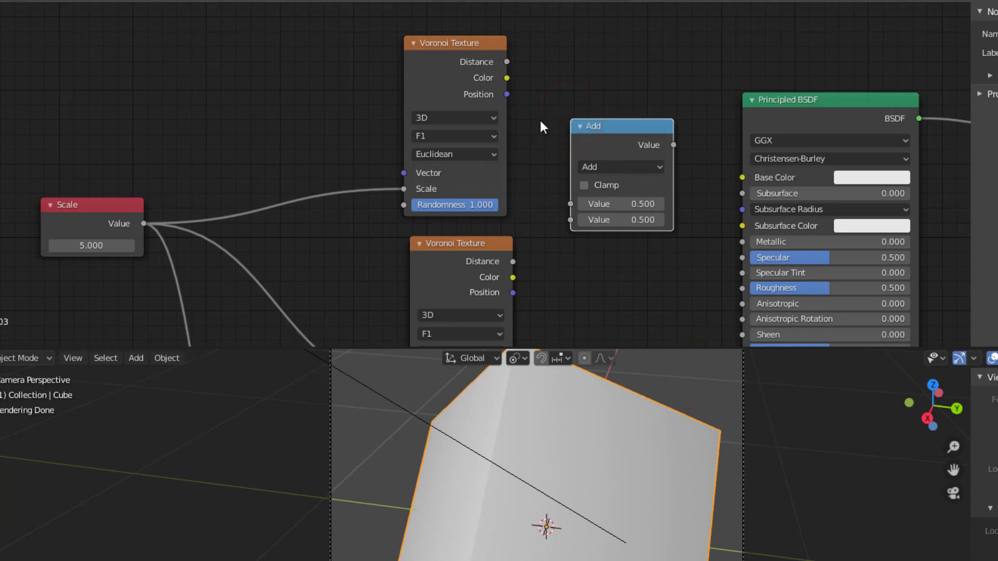
- Preview the first and second Voronoi Textures in turn by linking each Color output to the shader's Base Color
scroll(541, 121, up, 1)
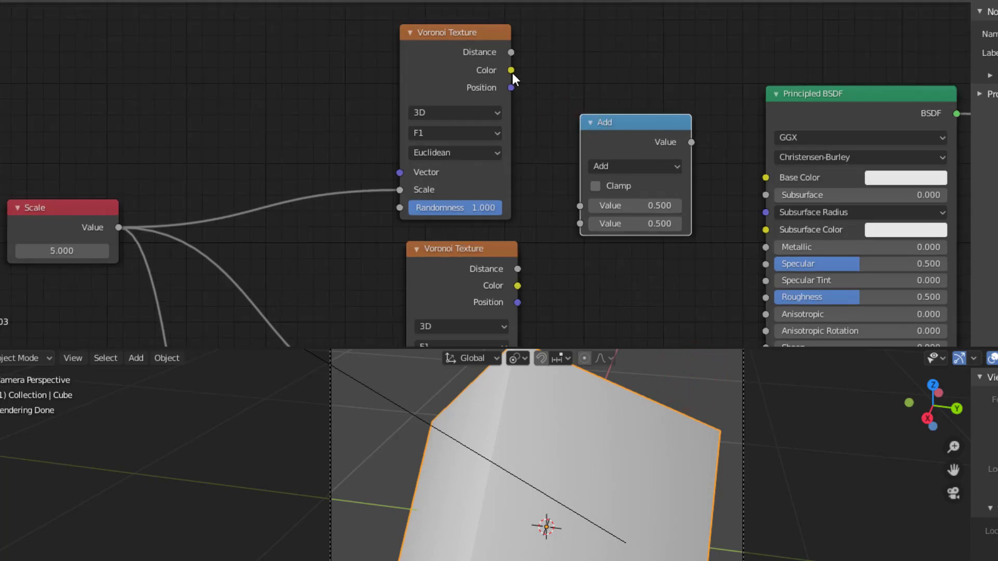
drag(512, 70, 775, 177)
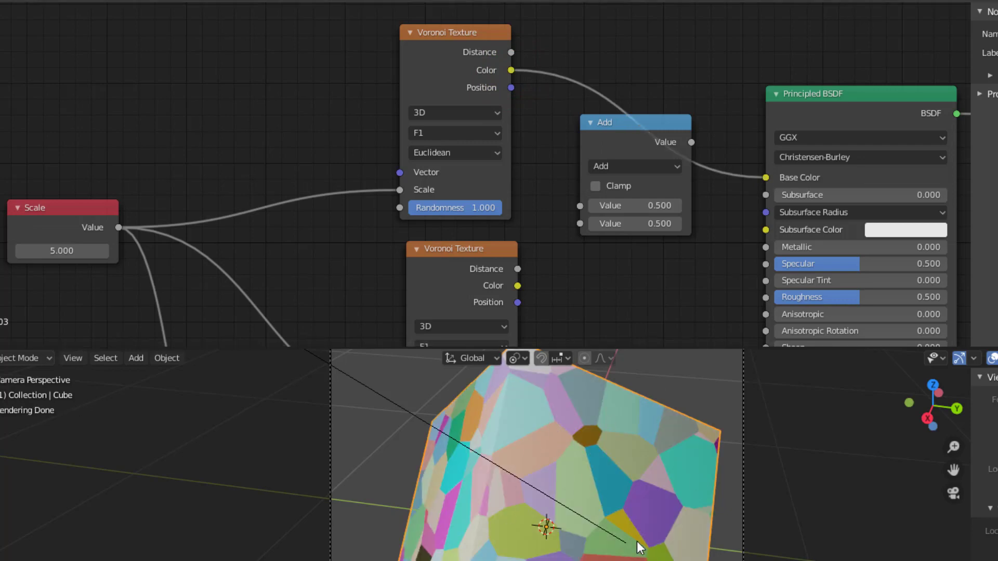
drag(546, 281, 766, 178)
scroll(617, 289, down, 1)
mouse_move(617, 290)
middle_down()
mouse_move(613, 210)
mouse_move(601, 279)
middle_up()
scroll(601, 277, up, 1)
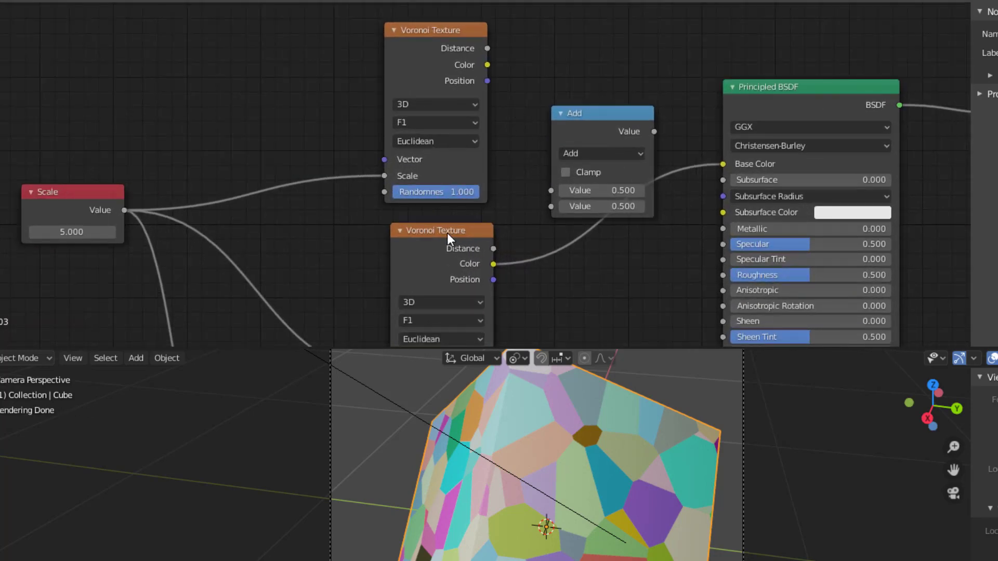
- Feed the first Voronoi's Color into the Math node's upper Value and the second's into the lower, with the operation set to Subtract
drag(447, 233, 445, 230)
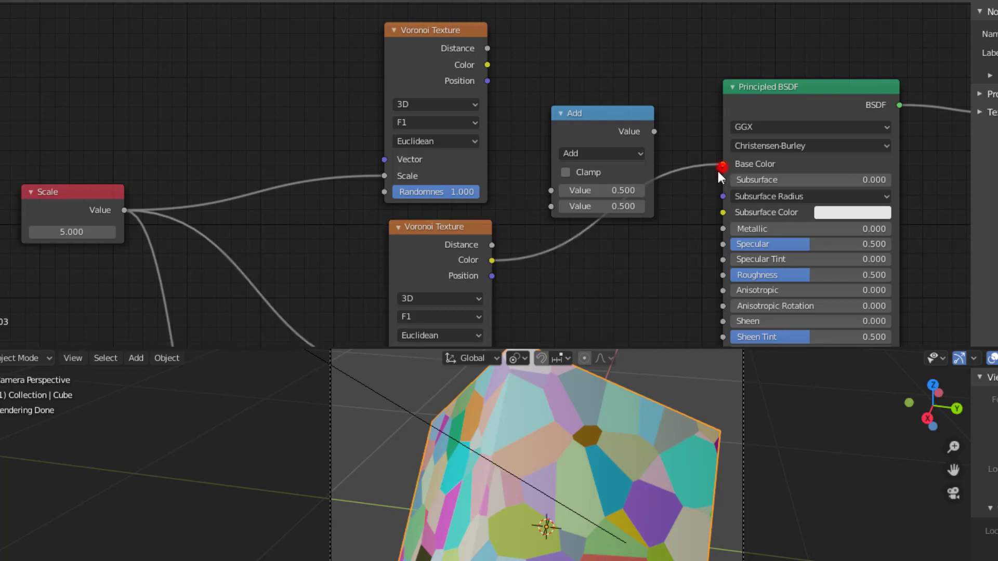
drag(723, 165, 552, 207)
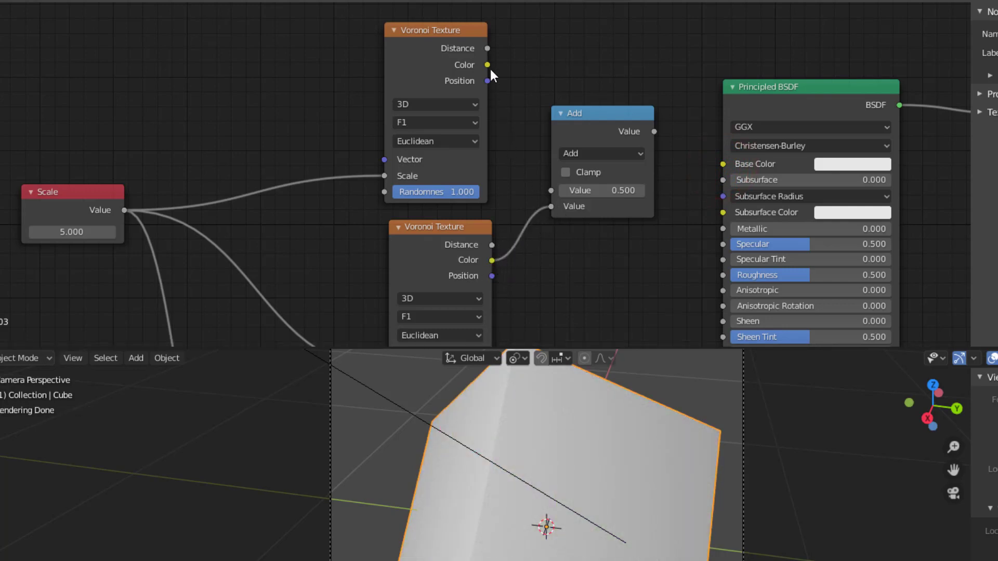
drag(488, 65, 552, 191)
click(576, 154)
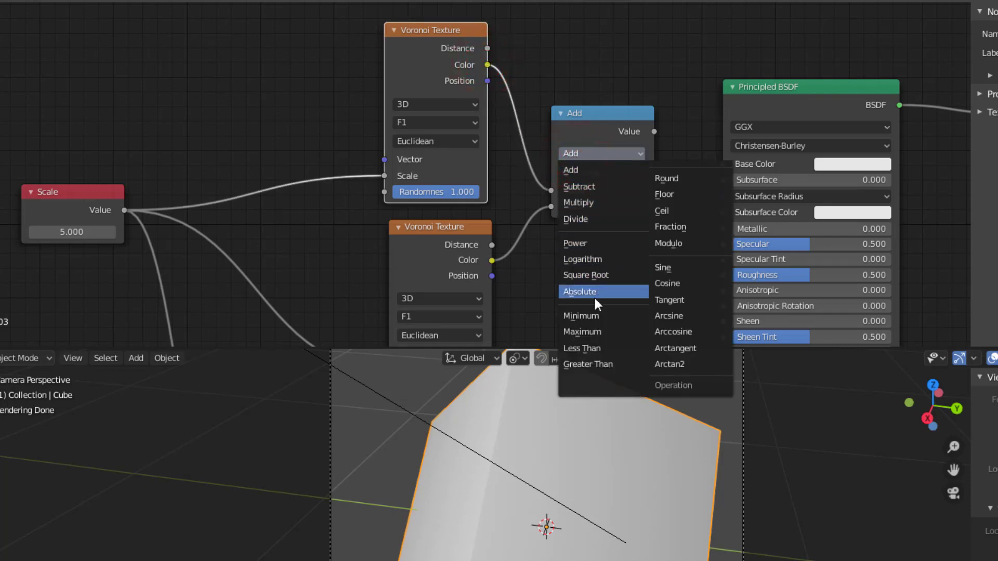
click(593, 186)
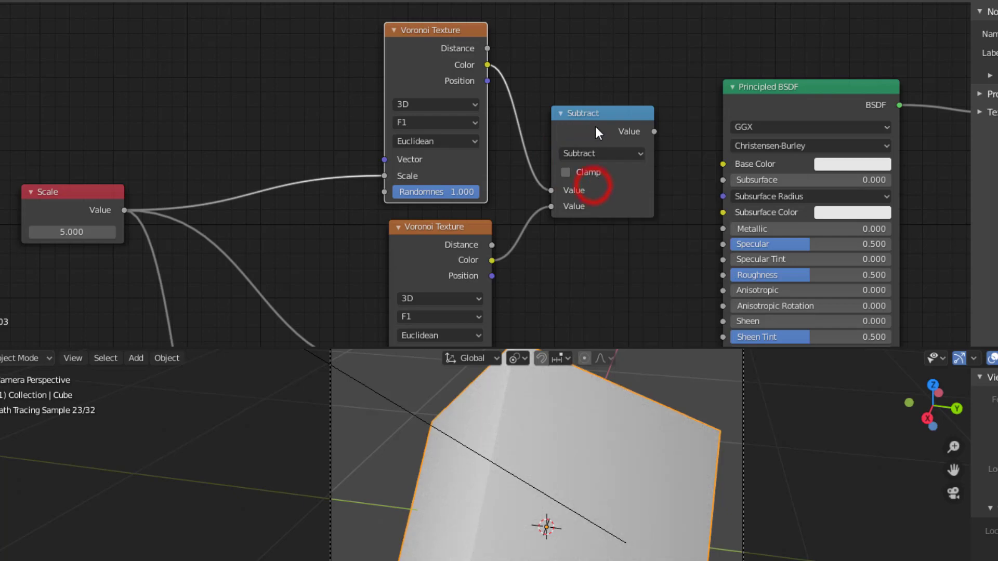
- Move the Subtract node up slightly and shift the Material Output and Principled BSDF away from it to leave a gap
drag(594, 127, 587, 106)
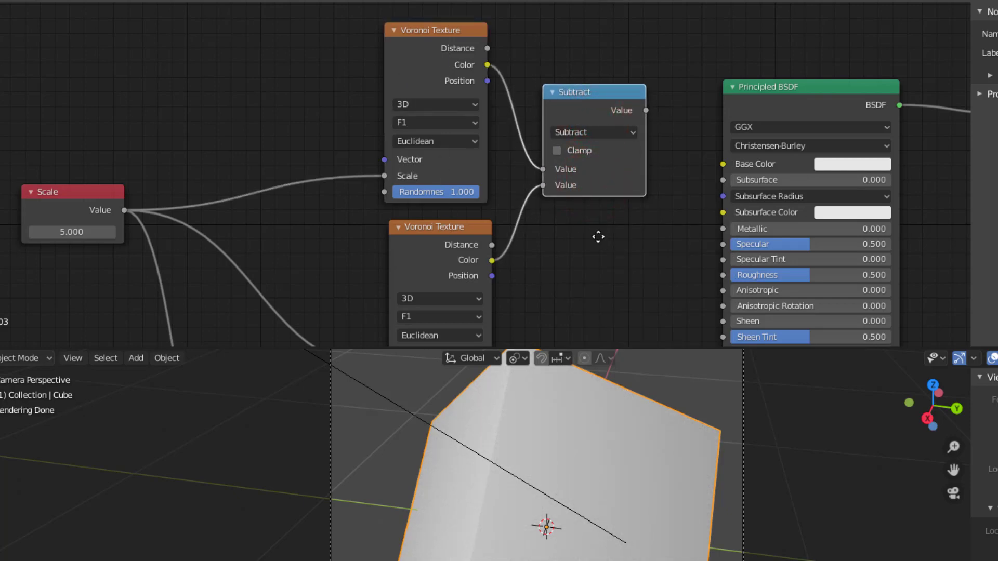
middle_drag(598, 237, 358, 234)
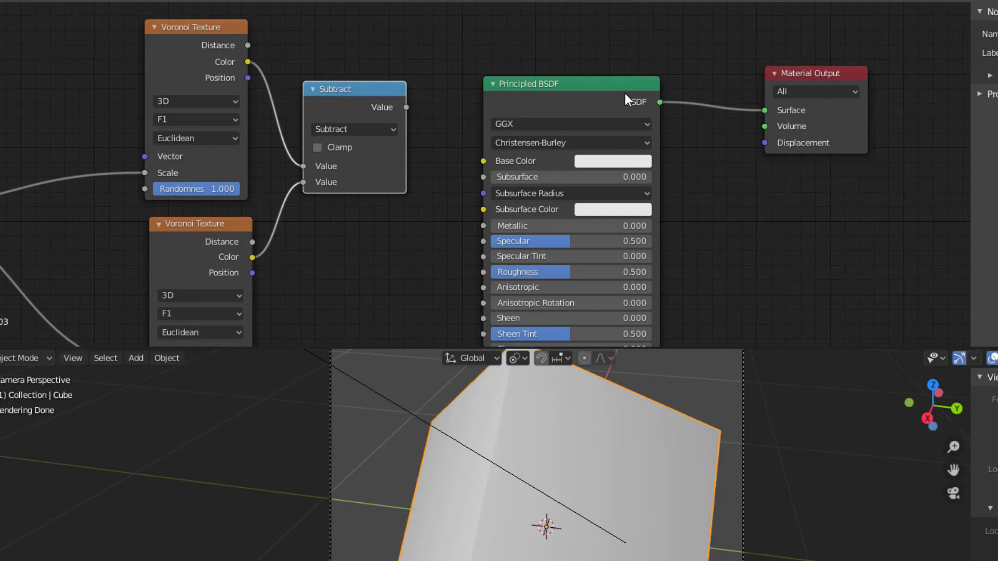
drag(785, 77, 858, 72)
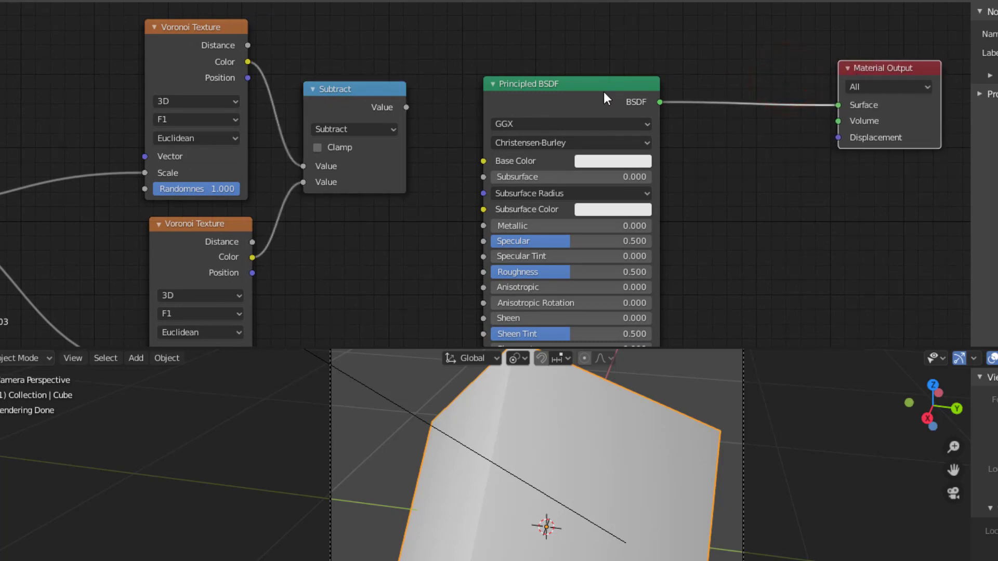
drag(603, 92, 752, 76)
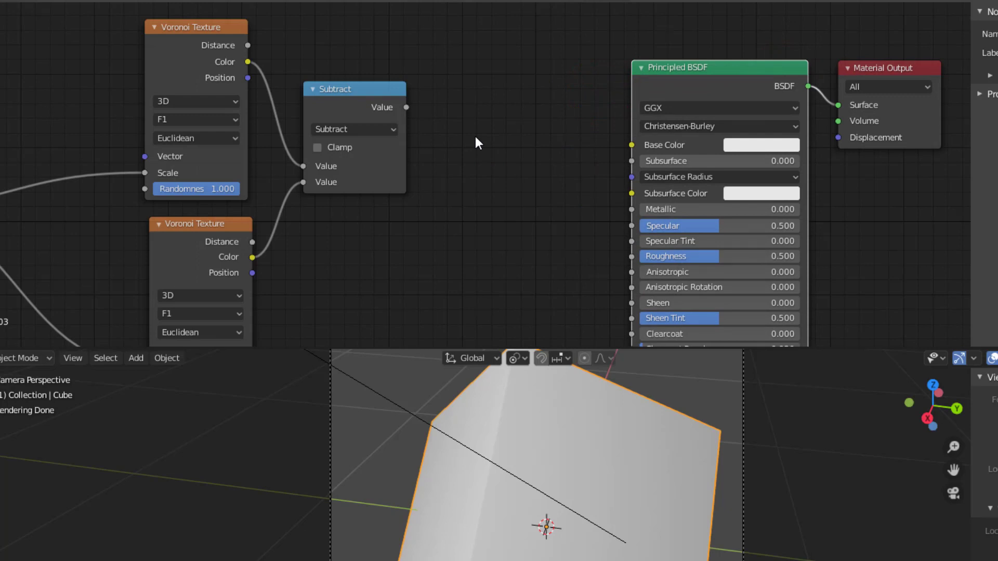
- Add a ColorRamp between the Subtract node and the Principled BSDF, linking Value to Fac and its Color to Base Color
key(shift+a)
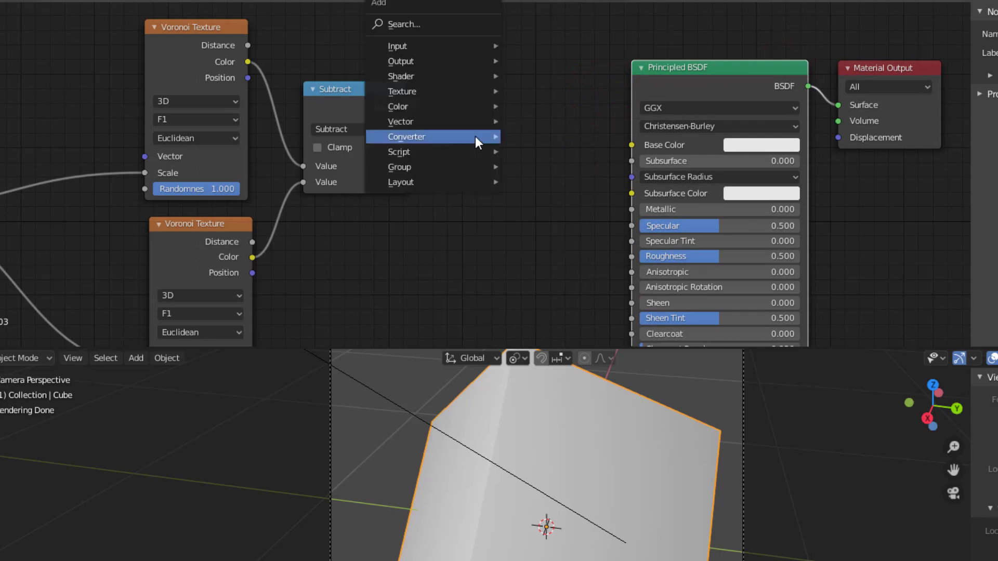
mouse_move(475, 137)
click(552, 169)
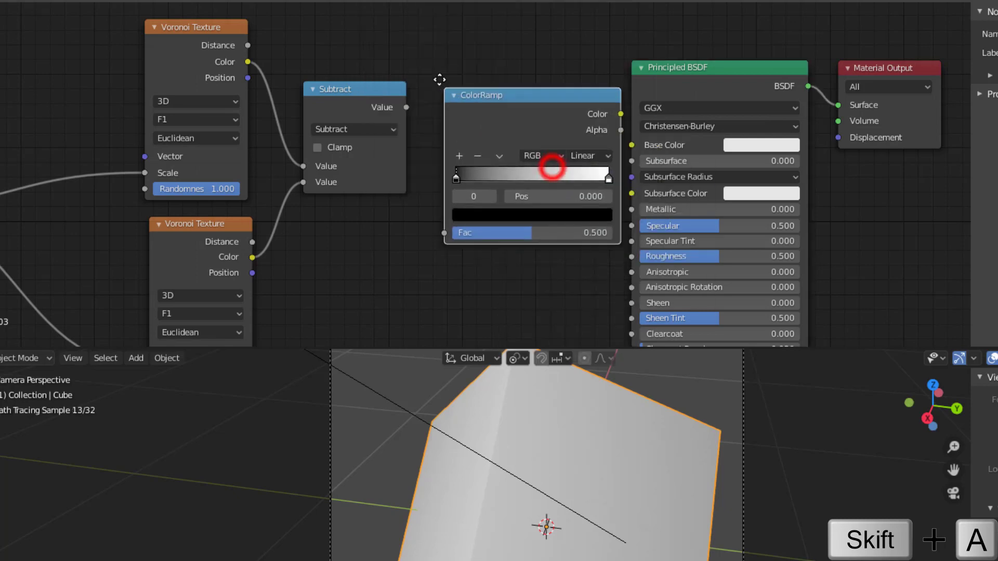
click(546, 166)
drag(407, 106, 439, 219)
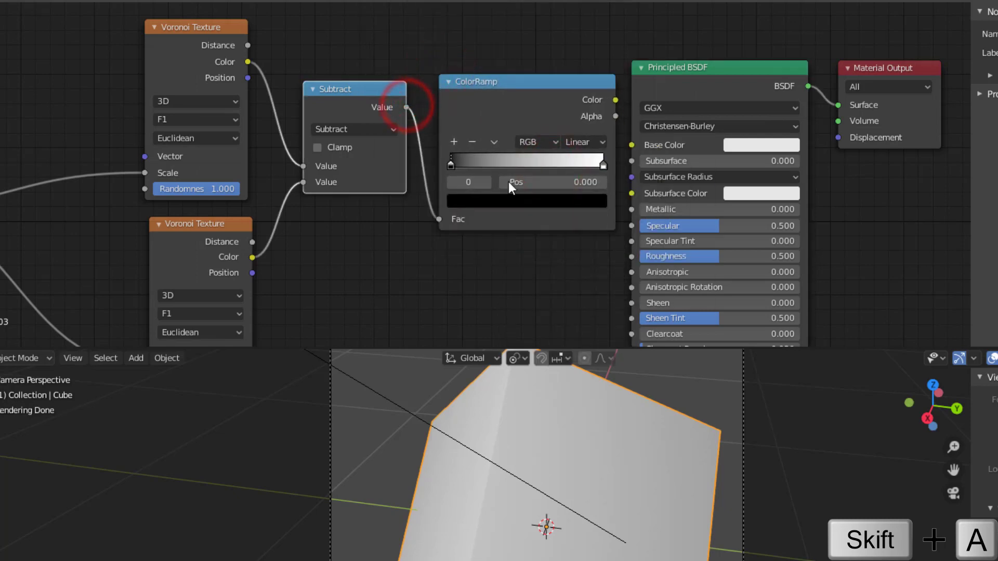
drag(560, 104, 632, 145)
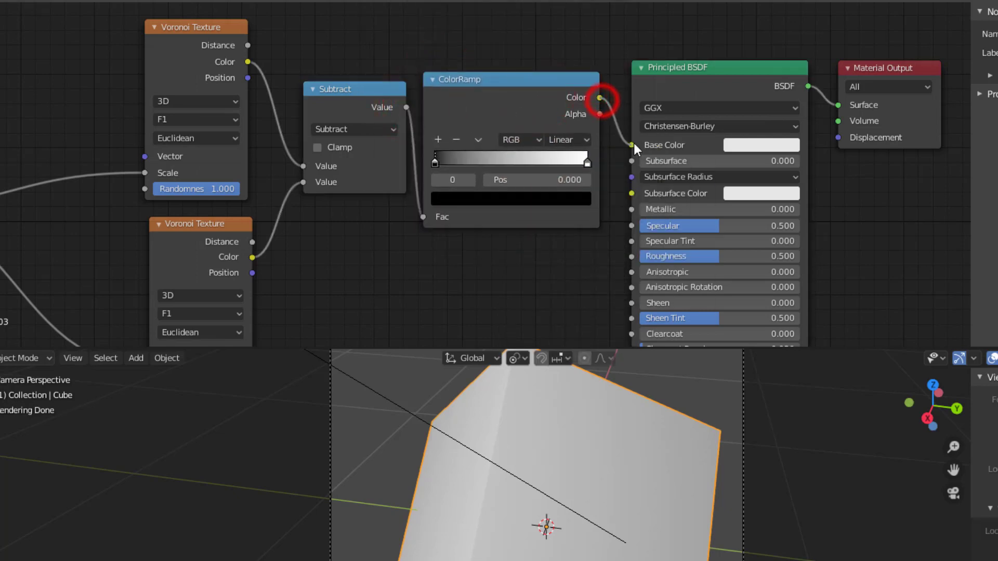
- Spread out the Material Output, Principled BSDF and ColorRamp nodes for a clearer layout
scroll(475, 261, down, 2)
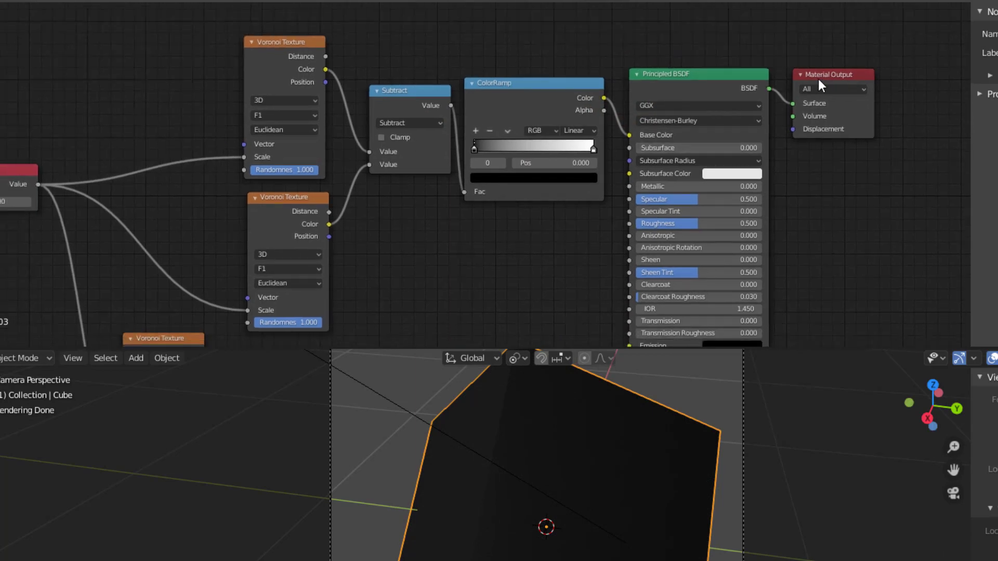
drag(818, 79, 877, 68)
drag(734, 79, 777, 74)
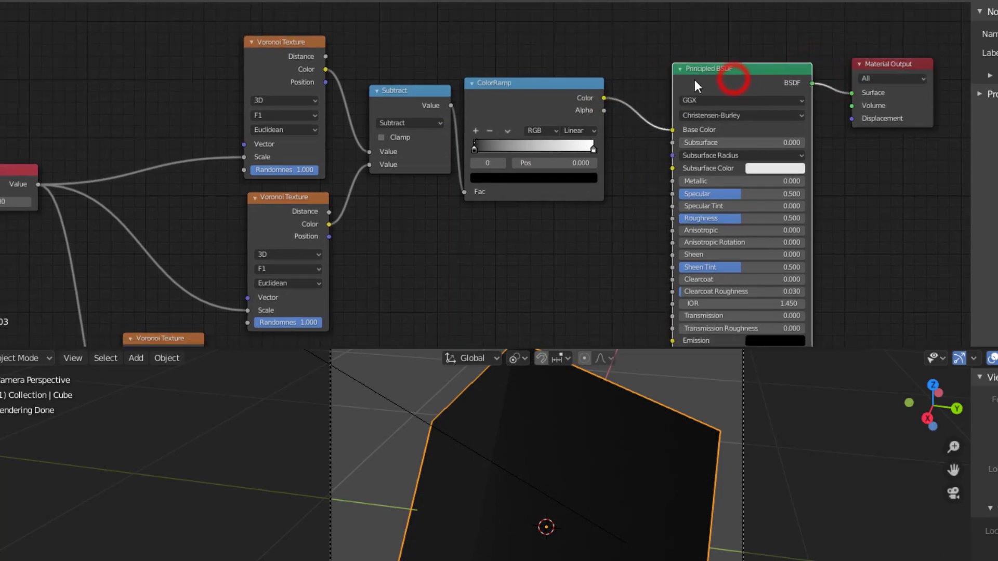
drag(546, 83, 576, 85)
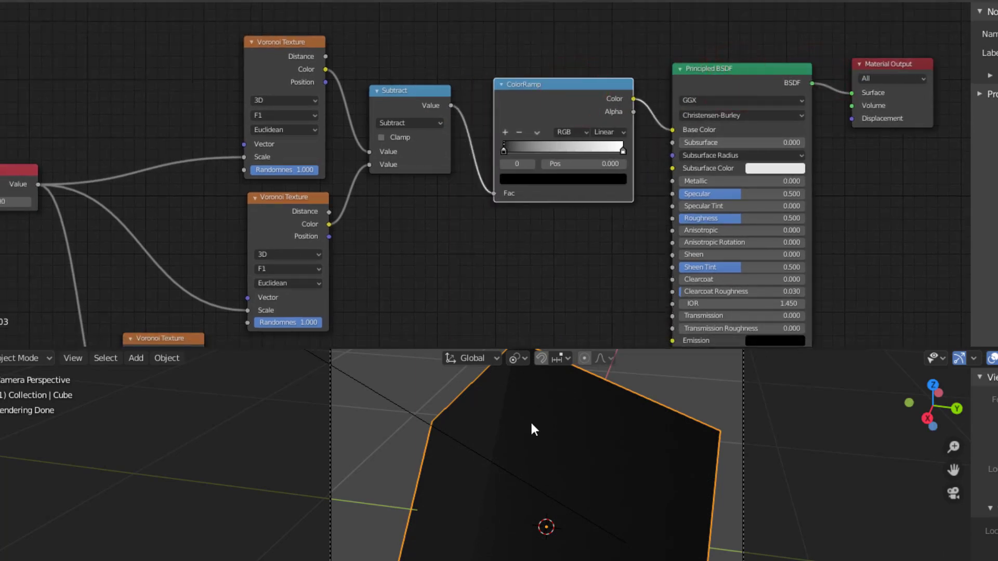
- Add a Texture Coordinate node ahead of the Voronoi Textures, just beyond the Scale value node
scroll(437, 268, up, 2)
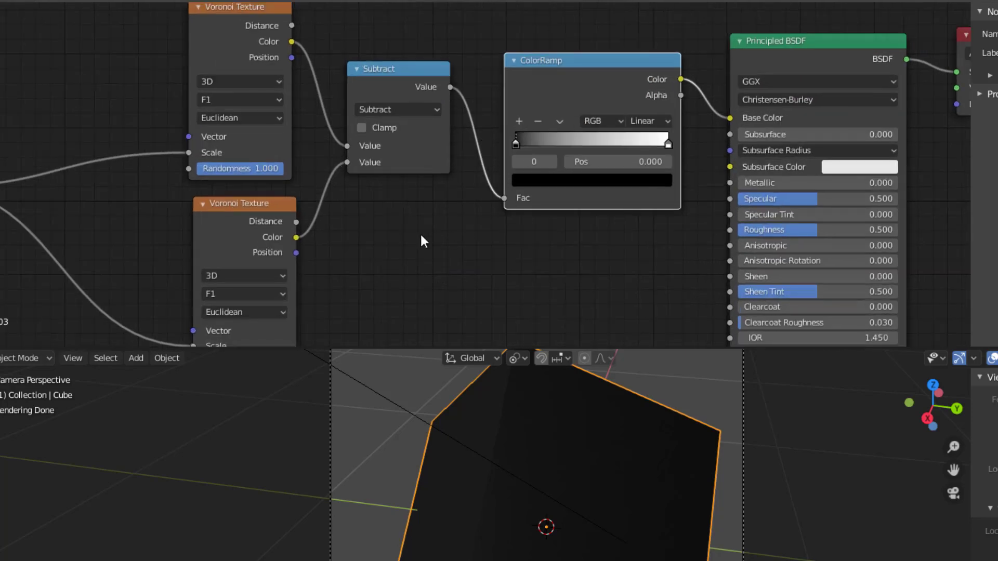
middle_drag(426, 207, 777, 138)
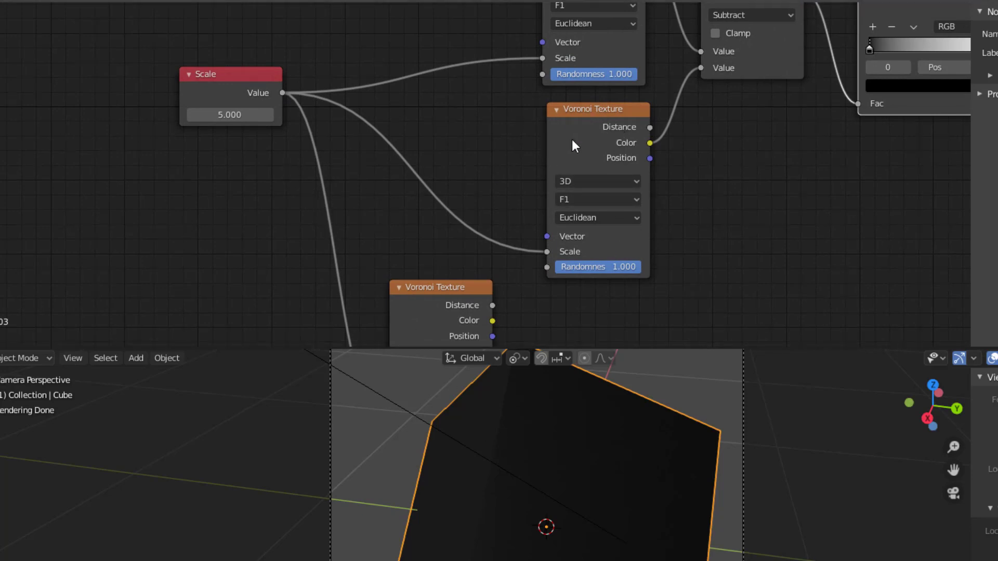
middle_drag(245, 224, 291, 211)
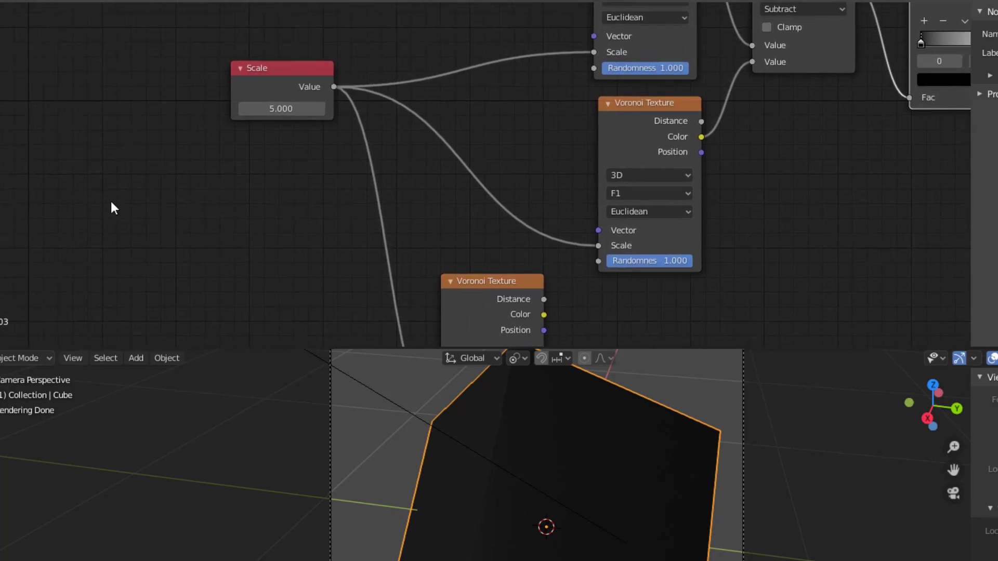
key(shift+a)
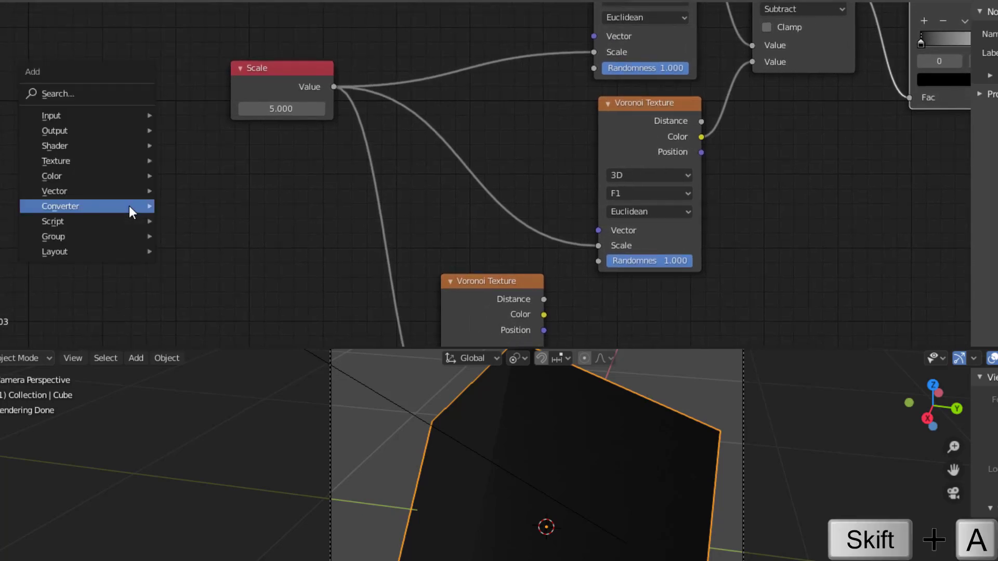
mouse_move(89, 115)
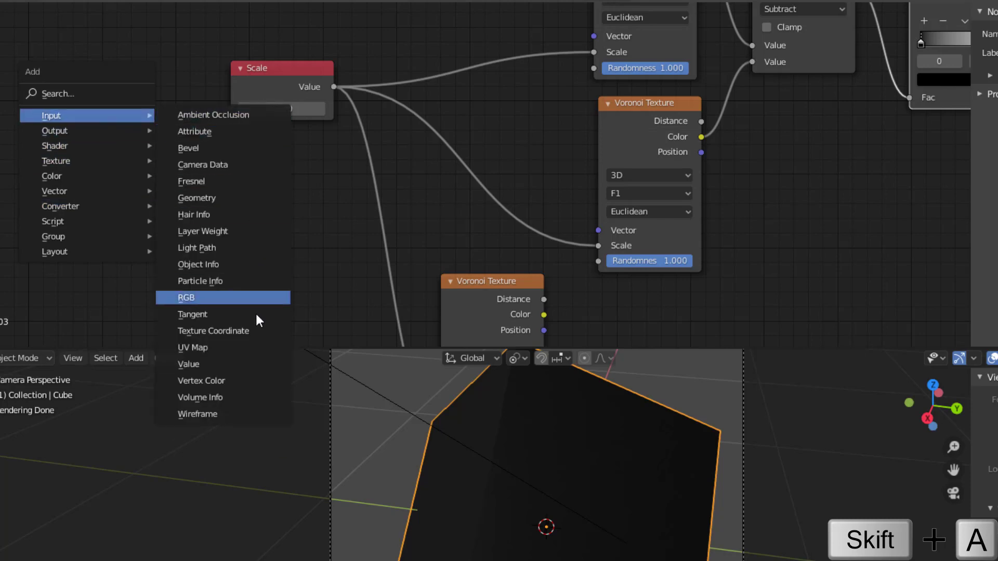
click(252, 331)
click(30, 127)
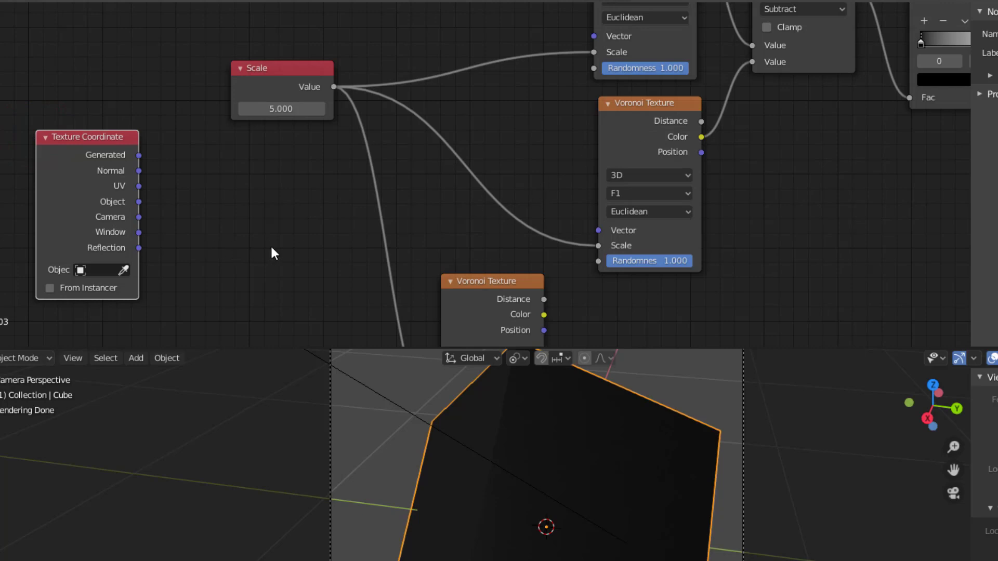
- Add a Mapping node between the Texture Coordinate node and the Voronoi Textures
key(shift+a)
mouse_move(273, 254)
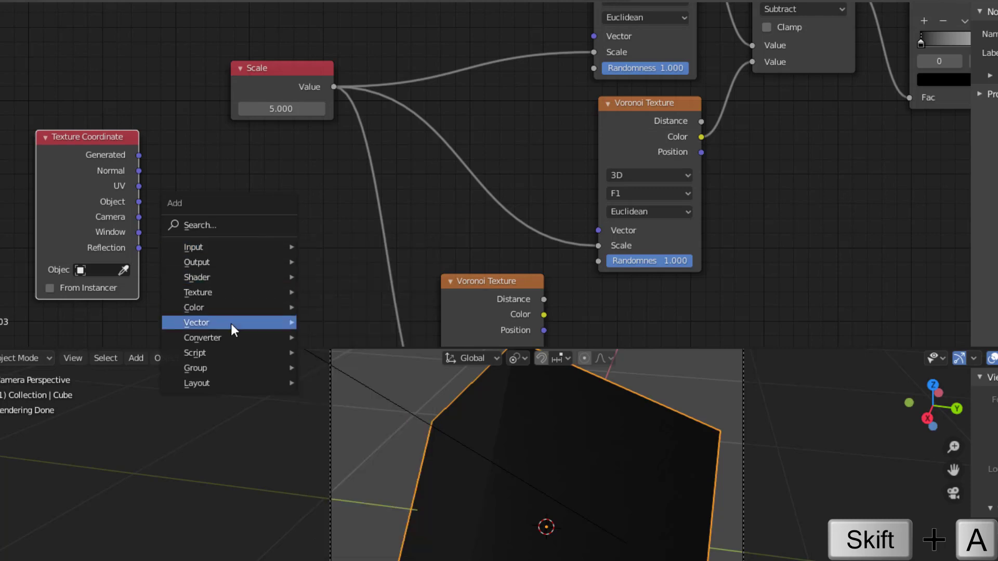
mouse_move(231, 323)
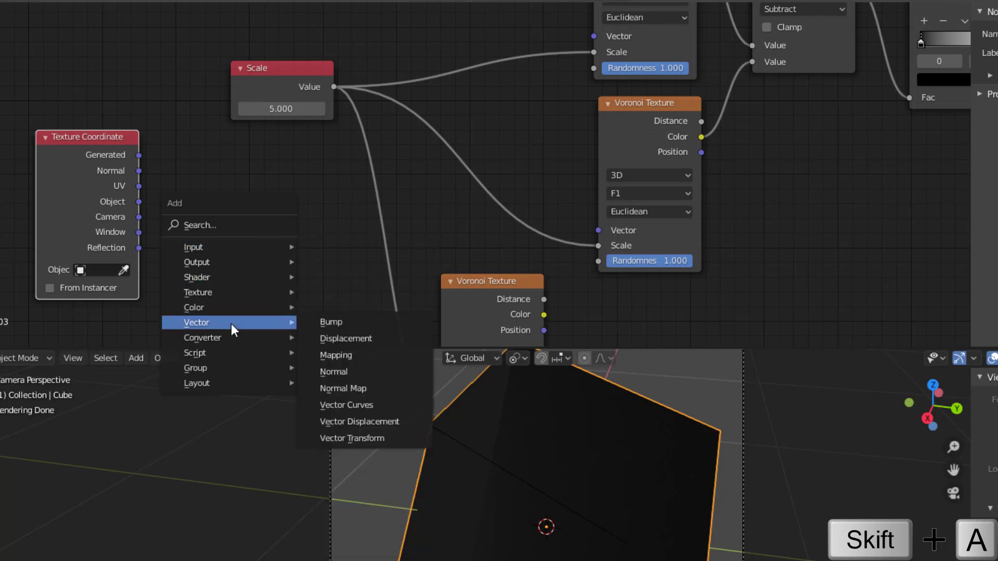
click(372, 354)
click(203, 154)
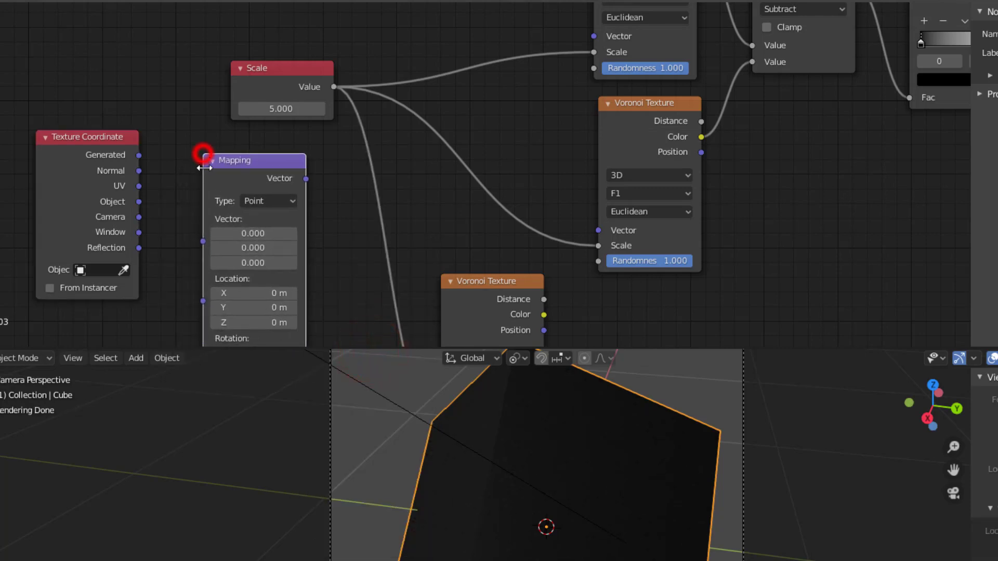
middle_drag(178, 212, 194, 254)
scroll(194, 254, down, 2)
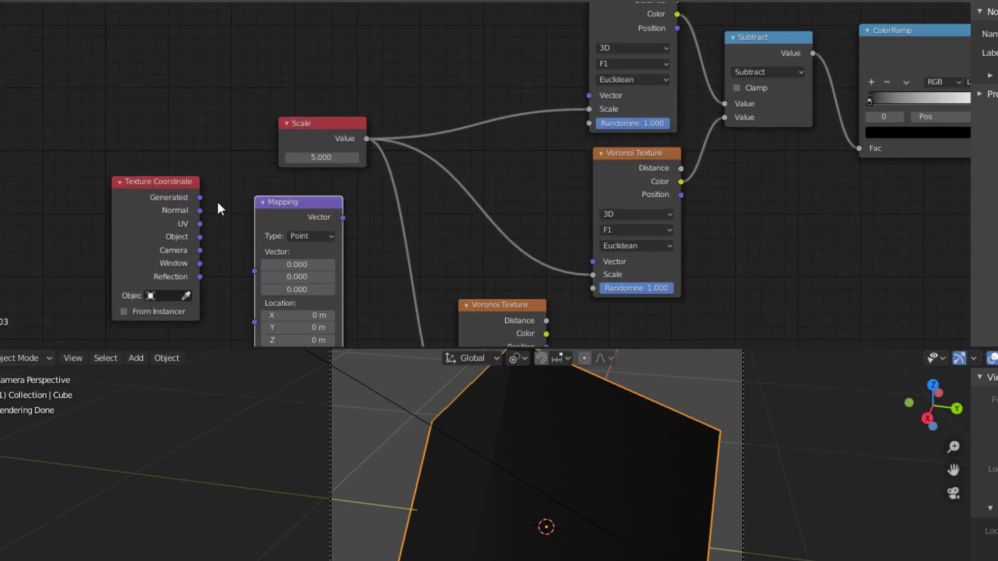
- Link the Generated coordinates directly to the first Voronoi's Vector and through the Mapping node to the second Voronoi's Vector
drag(201, 198, 589, 95)
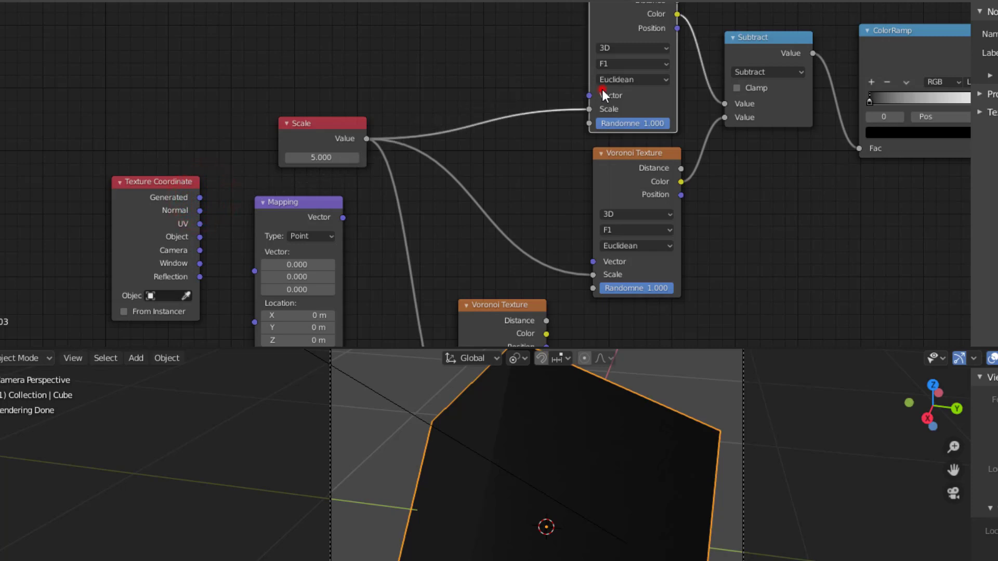
drag(202, 197, 589, 95)
middle_drag(361, 237, 368, 168)
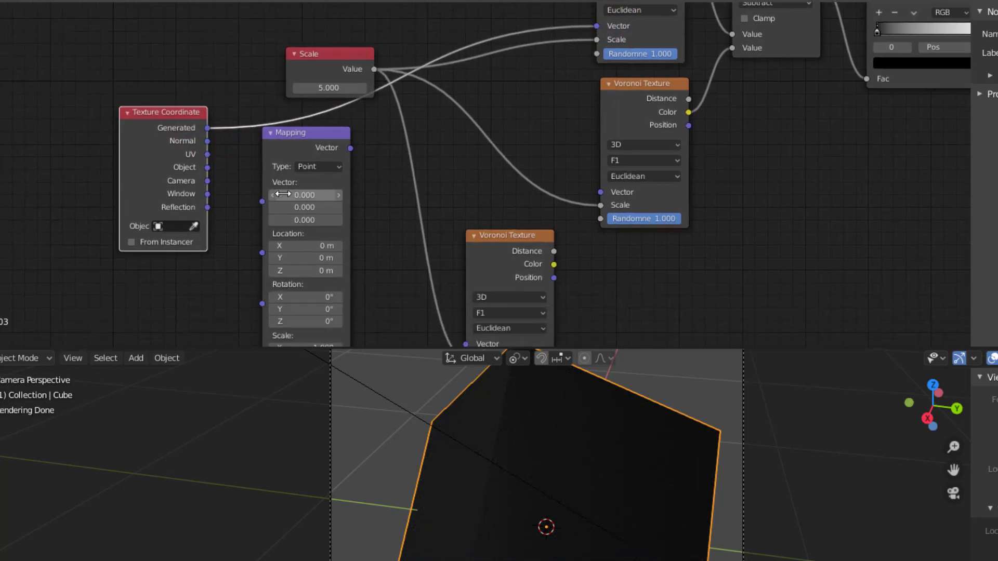
drag(210, 129, 266, 202)
drag(314, 139, 328, 170)
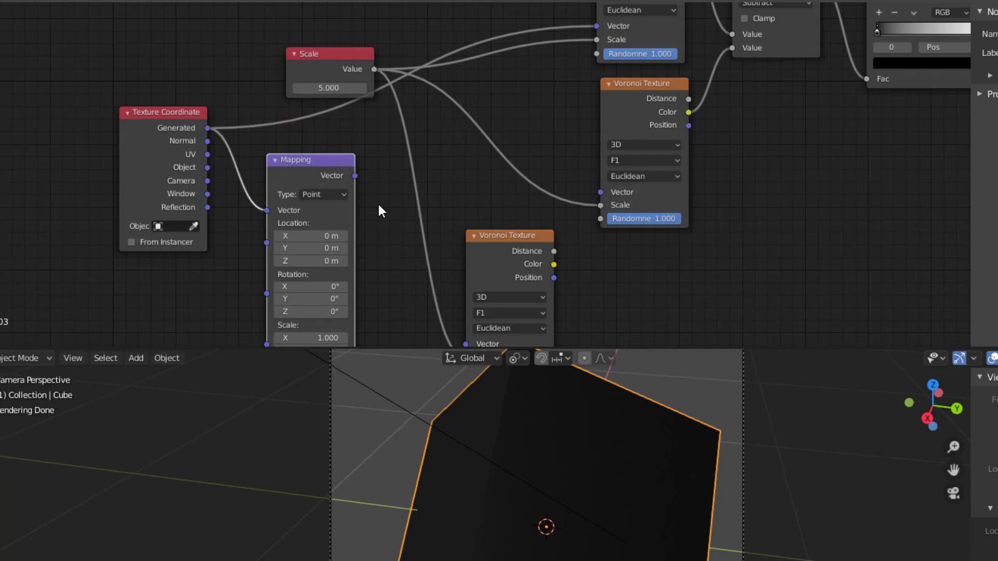
drag(355, 175, 601, 189)
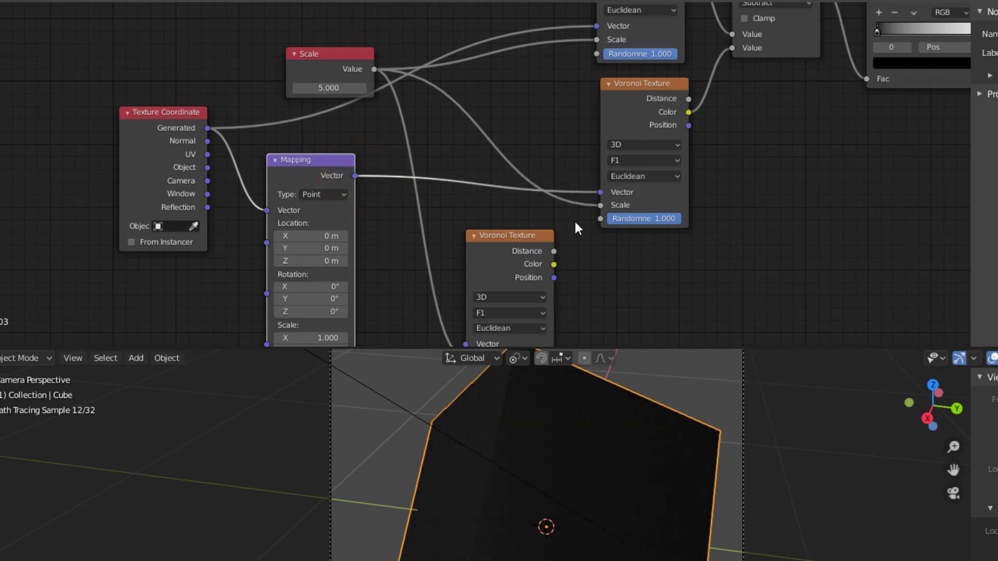
- Place the third Voronoi Texture below the second and feed its Vector from the Mapping node's Vector output
drag(532, 245, 652, 254)
middle_drag(470, 283, 441, 188)
drag(328, 91, 573, 272)
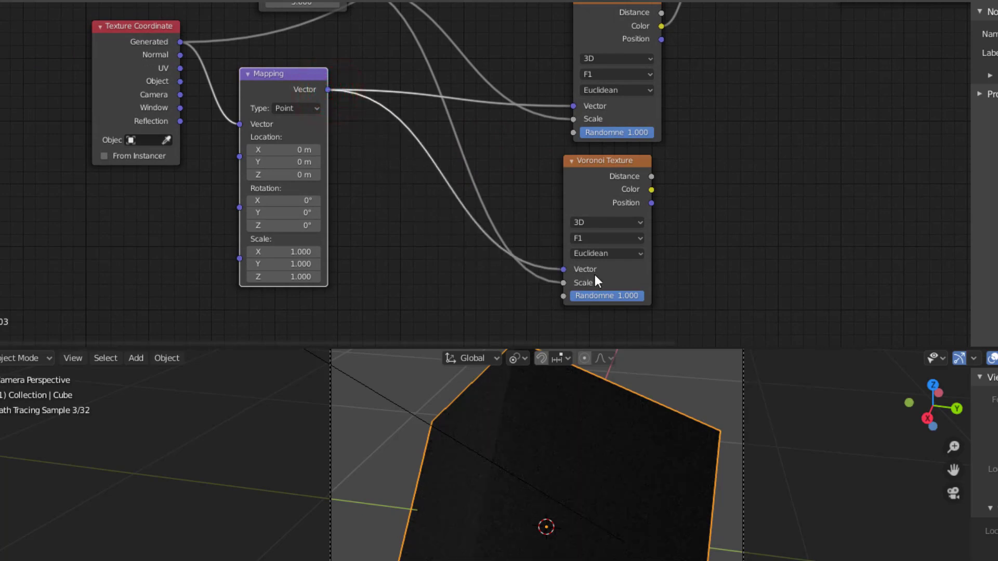
drag(606, 184, 594, 222)
- Set the Mapping node's X rotation to 0.1°
middle_drag(696, 164, 651, 266)
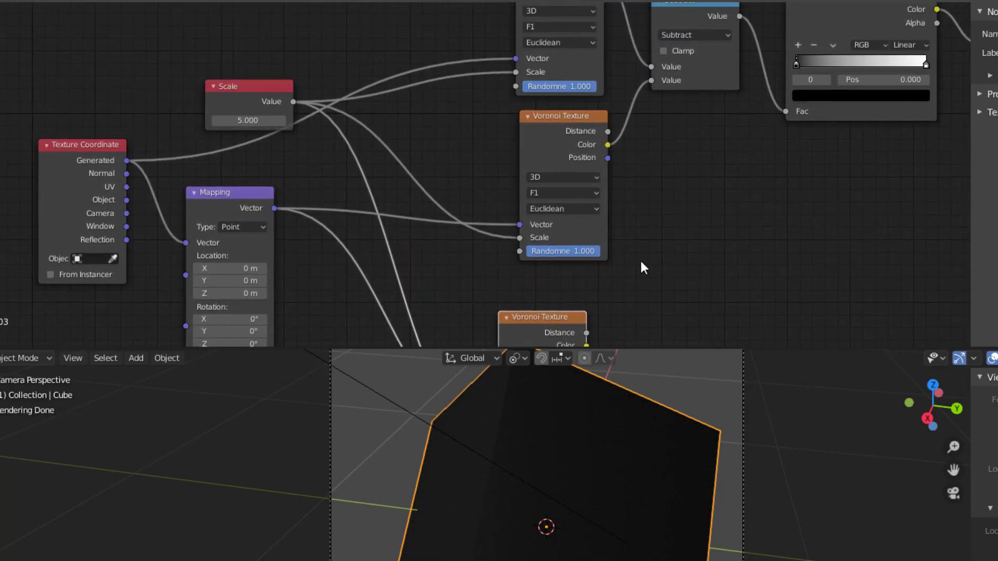
middle_drag(640, 206, 623, 262)
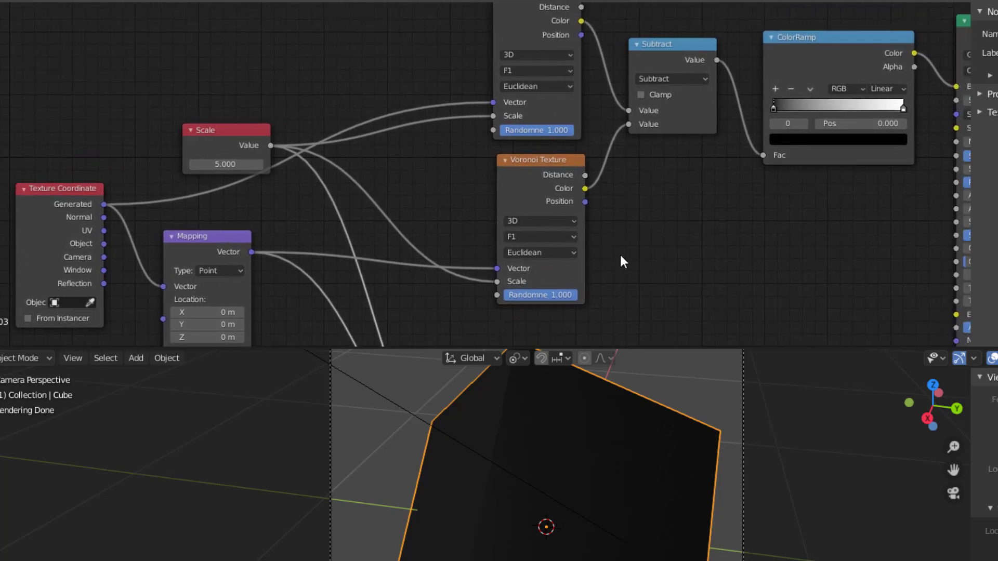
scroll(383, 212, down, 5)
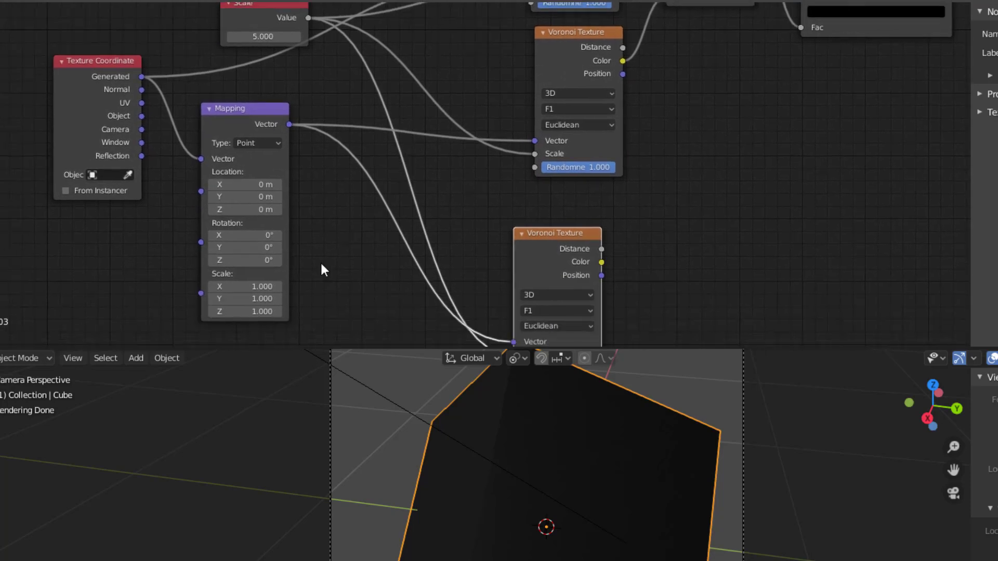
scroll(319, 268, up, 2)
middle_drag(319, 271, 391, 222)
scroll(302, 236, up, 2)
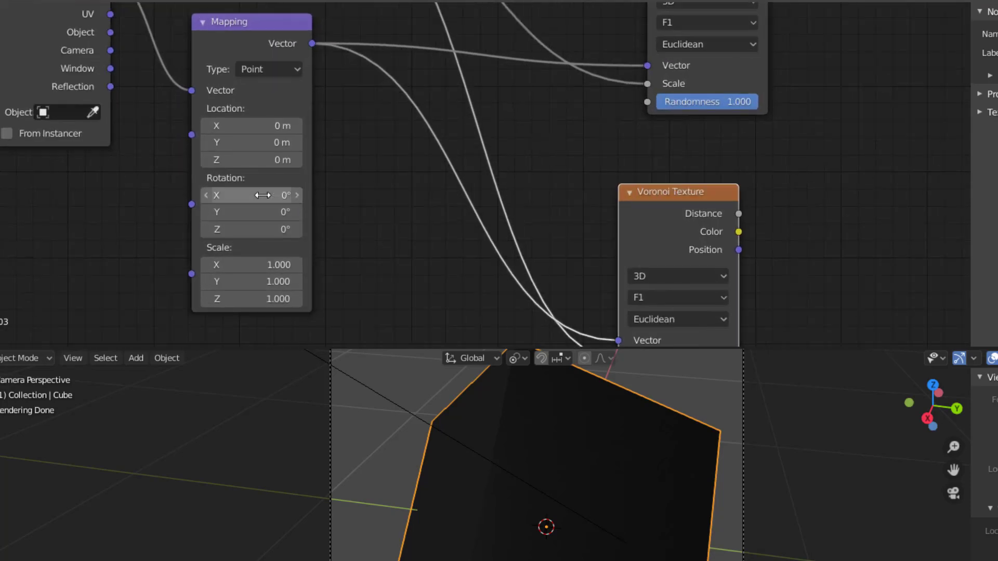
click(297, 195)
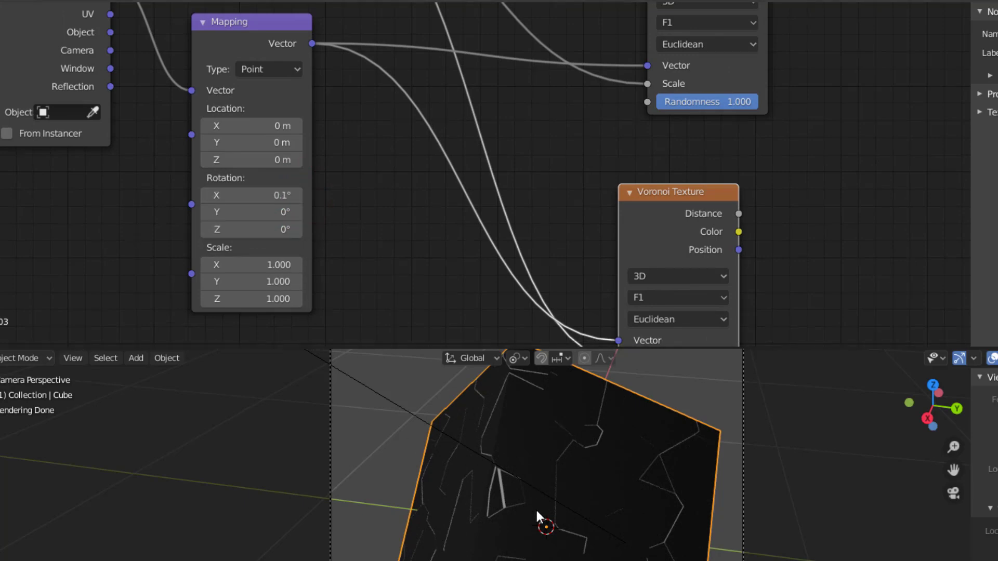
- Examine the line pattern on the cube from several angles, comparing it with the node setup and Mapping values
middle_drag(794, 224, 486, 76)
scroll(576, 447, up, 2)
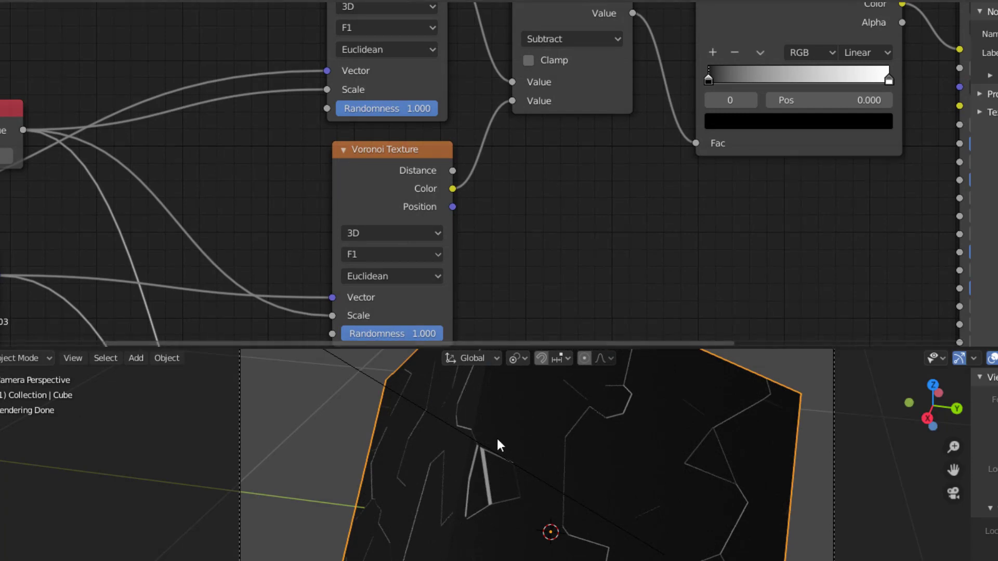
mouse_move(497, 446)
middle_down()
mouse_move(530, 490)
mouse_move(588, 473)
mouse_move(628, 474)
mouse_move(608, 508)
middle_up()
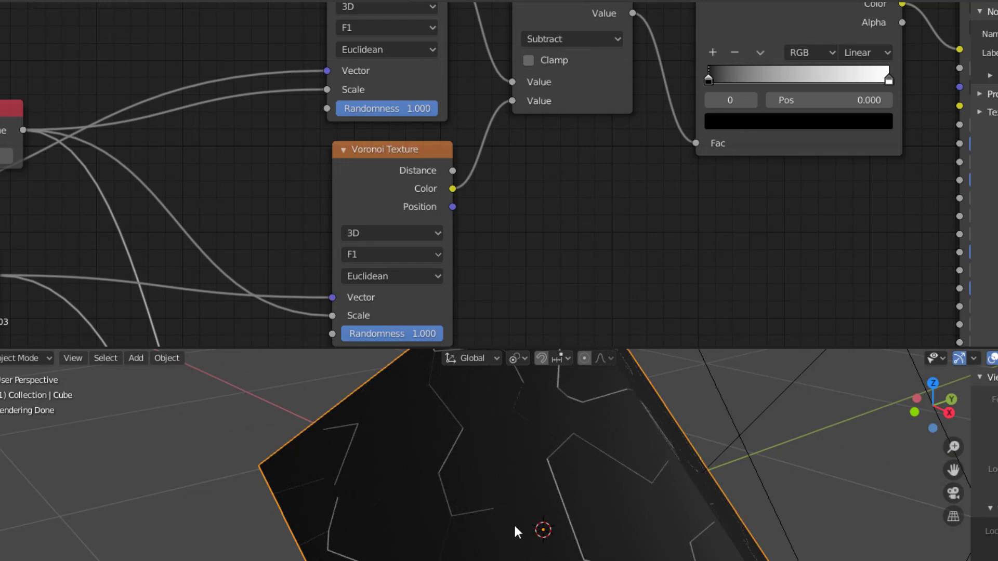
middle_drag(510, 520, 450, 536)
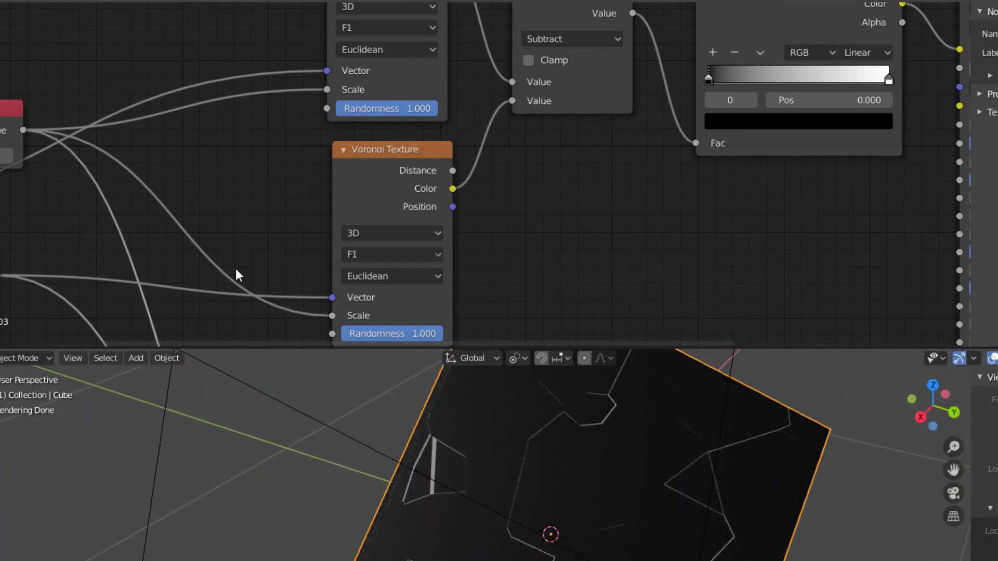
scroll(230, 261, down, 1)
middle_drag(230, 261, 471, 193)
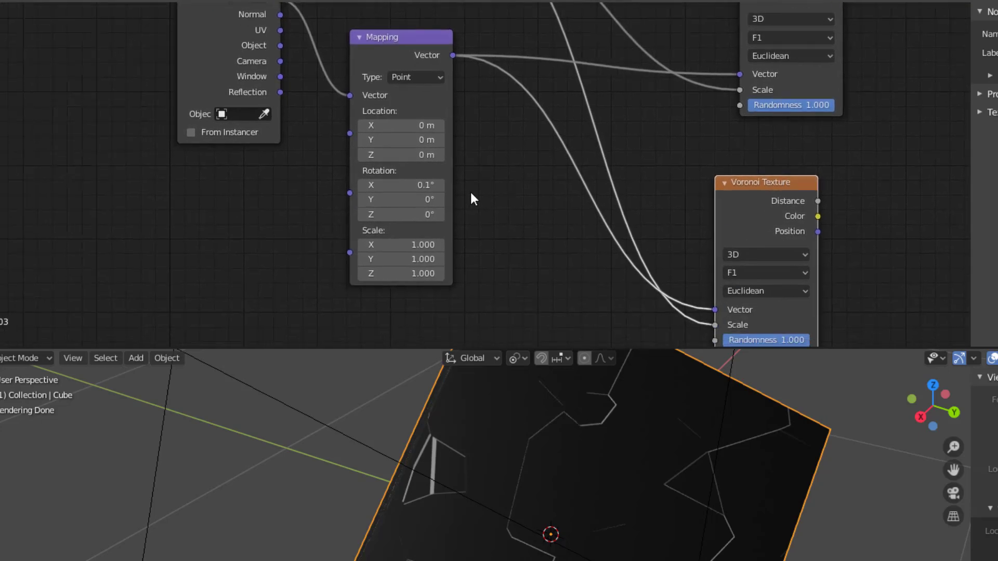
- Set the Mapping node's Y rotation to 0.1° and inspect the line pattern on the cube
click(439, 201)
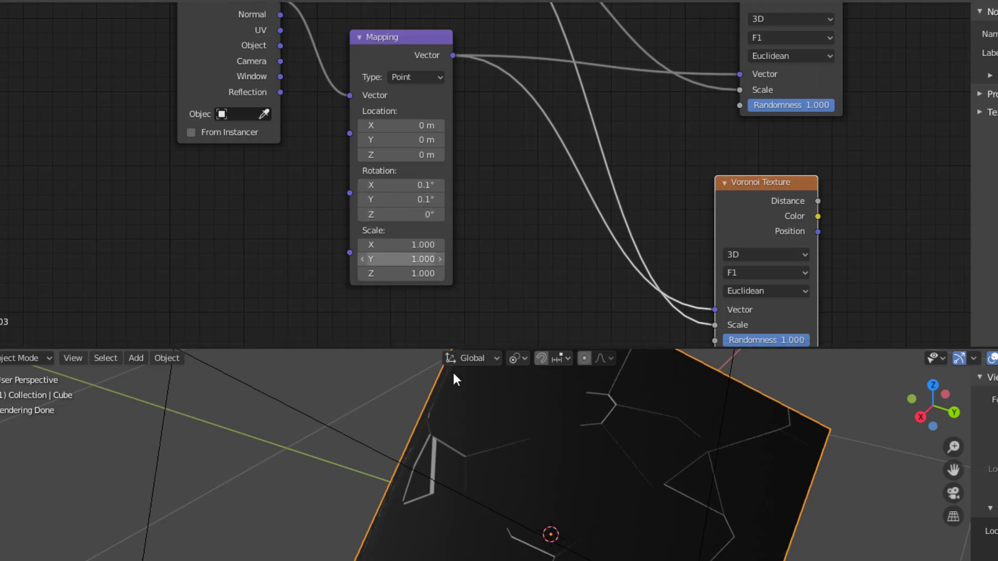
mouse_move(453, 376)
middle_down()
mouse_move(515, 478)
mouse_move(512, 525)
mouse_move(373, 475)
mouse_move(362, 458)
mouse_move(499, 417)
mouse_move(563, 457)
middle_up()
middle_drag(611, 211, 268, 302)
middle_drag(510, 486, 553, 500)
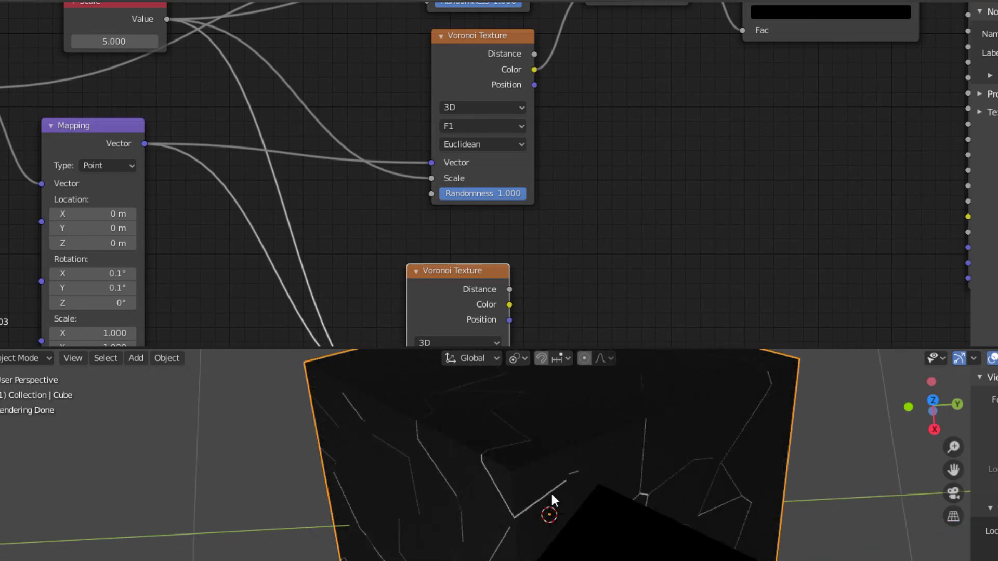
- Move the ColorRamp's black stop to position 0.168 and check the cube from another angle
scroll(665, 232, down, 3)
scroll(665, 232, up, 2)
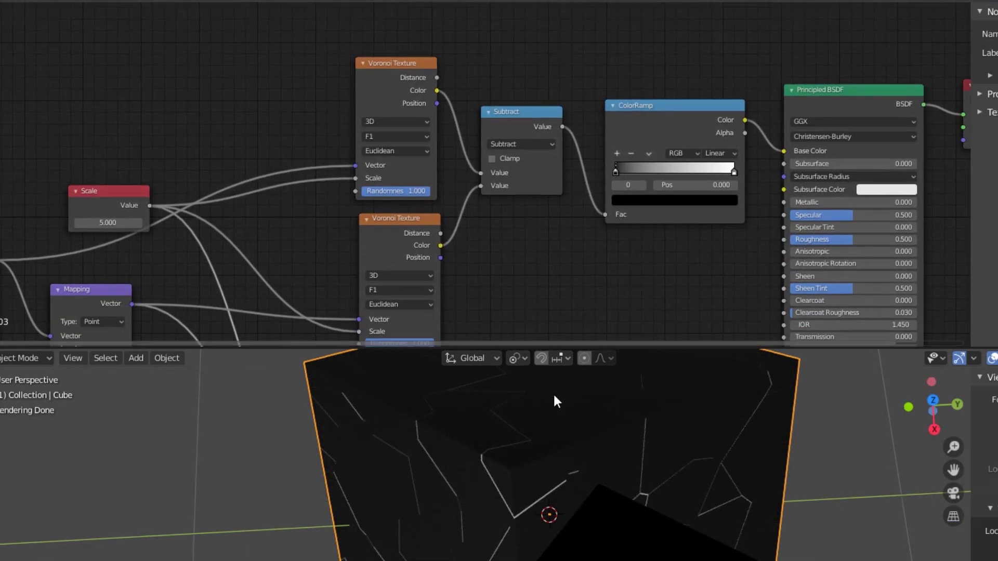
scroll(515, 171, up, 1)
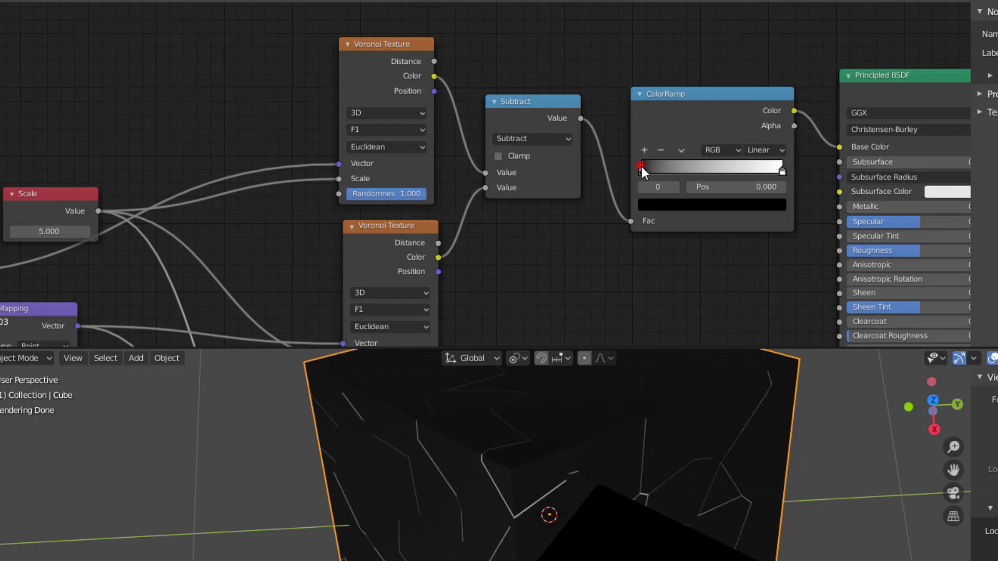
drag(641, 166, 666, 154)
middle_drag(541, 252, 564, 199)
mouse_move(468, 411)
middle_down()
mouse_move(466, 442)
mouse_move(423, 389)
mouse_move(476, 386)
middle_up()
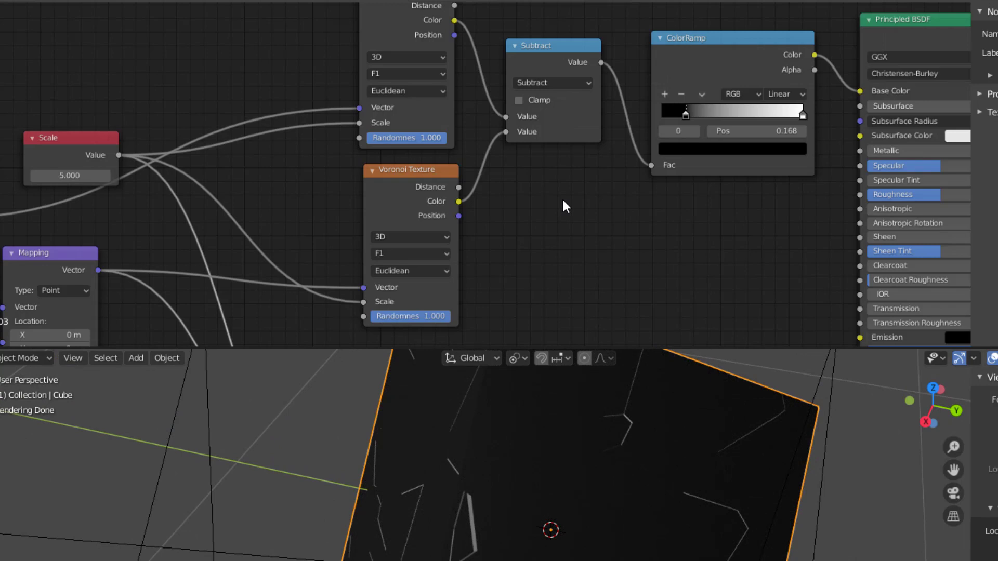
- Position the third Voronoi Texture directly beneath the second one, aligned with it
middle_drag(561, 227, 521, 102)
drag(378, 243, 405, 199)
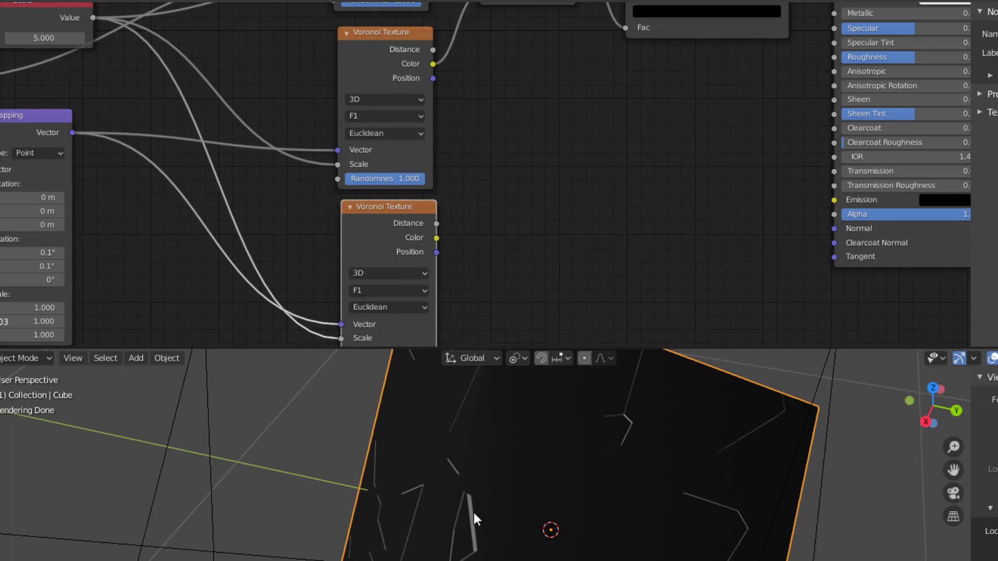
- Insert a MixRGB node on the link between the Subtract node and the ColorRamp
middle_drag(572, 227, 526, 310)
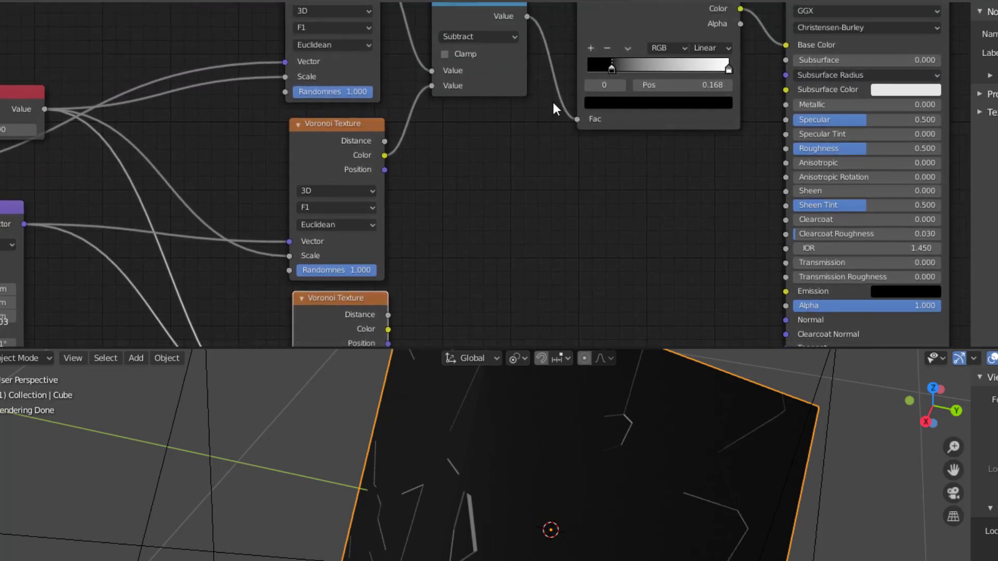
middle_drag(554, 106, 557, 165)
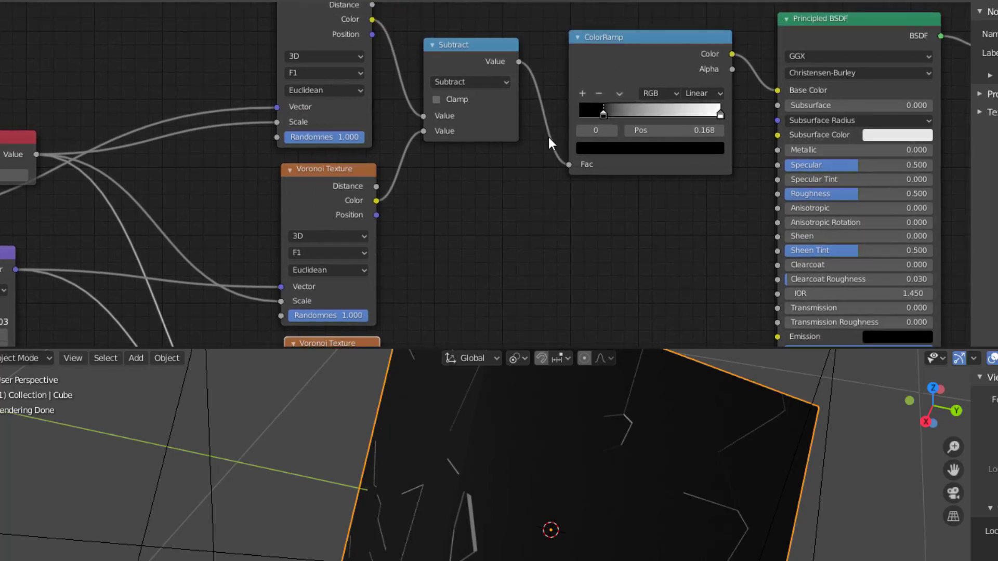
key(shift+a)
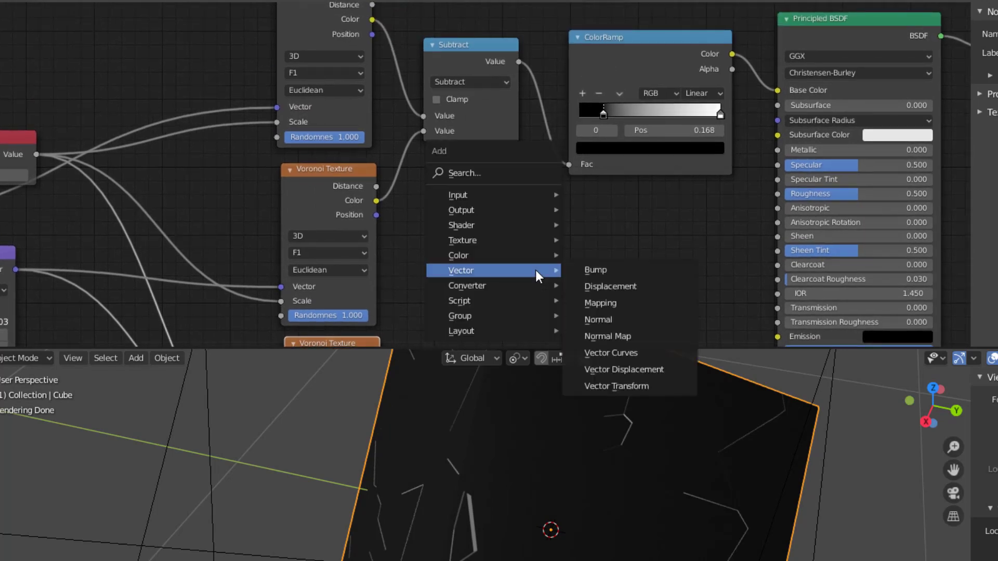
mouse_move(470, 254)
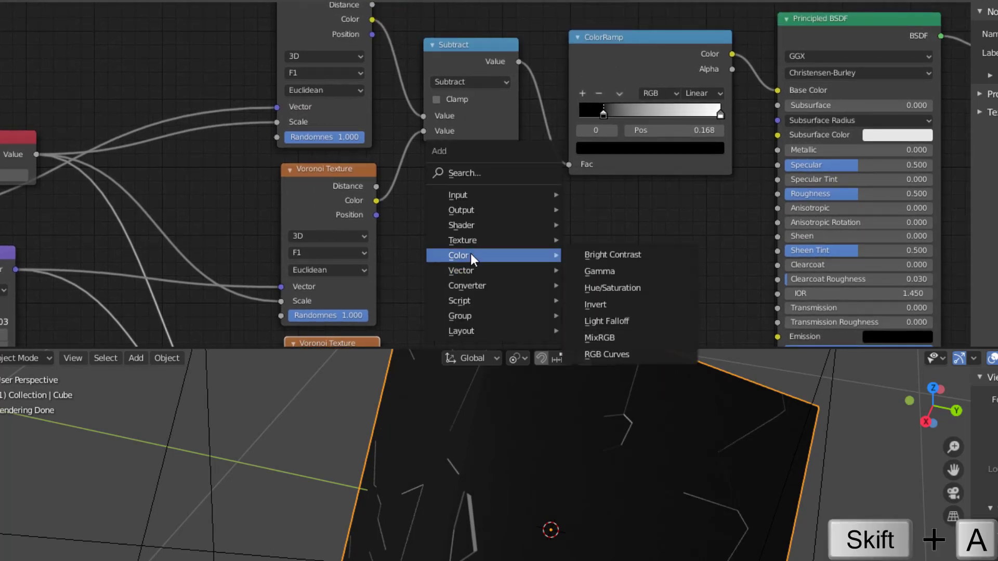
click(618, 335)
click(547, 100)
scroll(512, 174, down, 5)
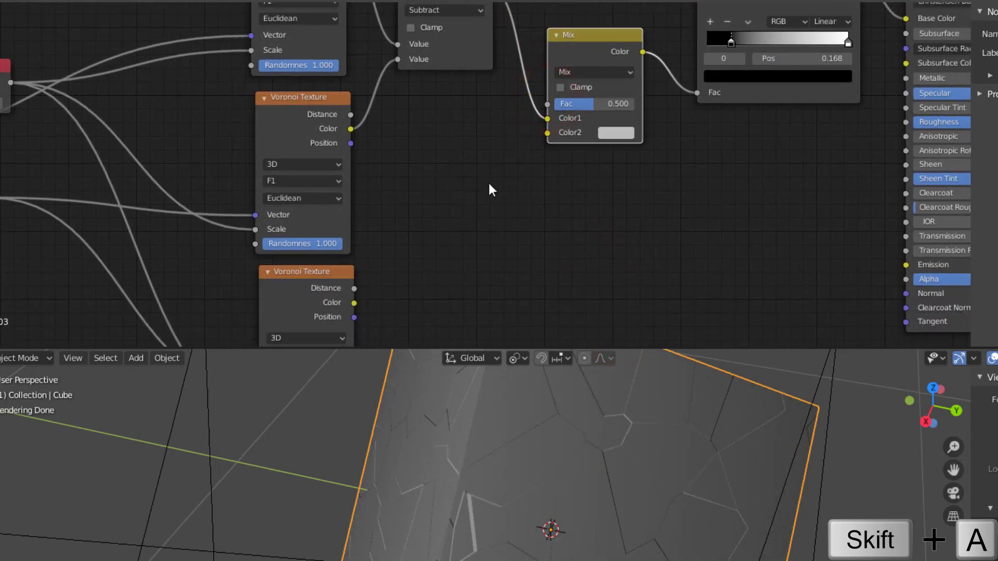
scroll(421, 286, down, 1)
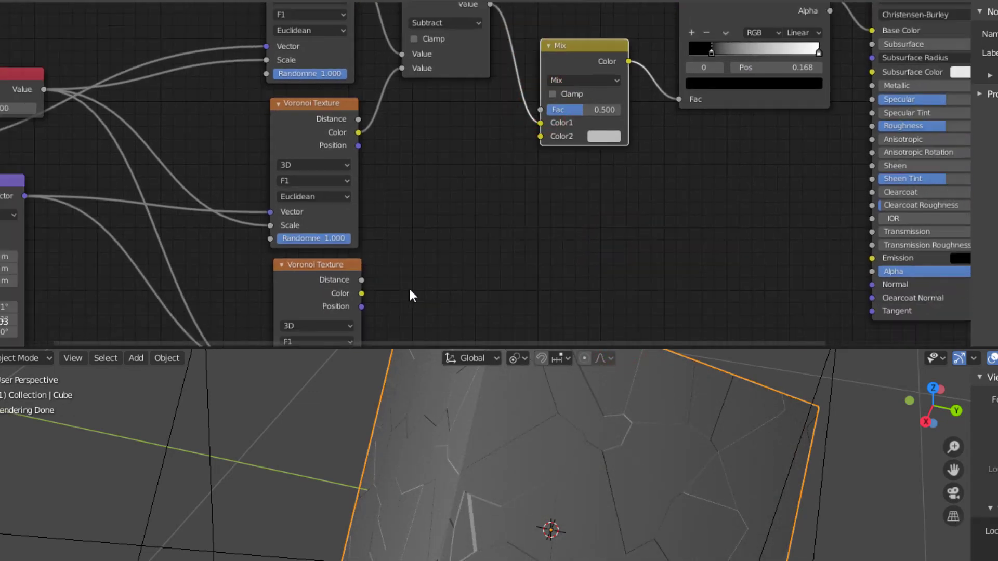
- Set the third Voronoi Texture's feature output to Distance To Edge
middle_drag(413, 289, 457, 164)
scroll(437, 203, up, 1)
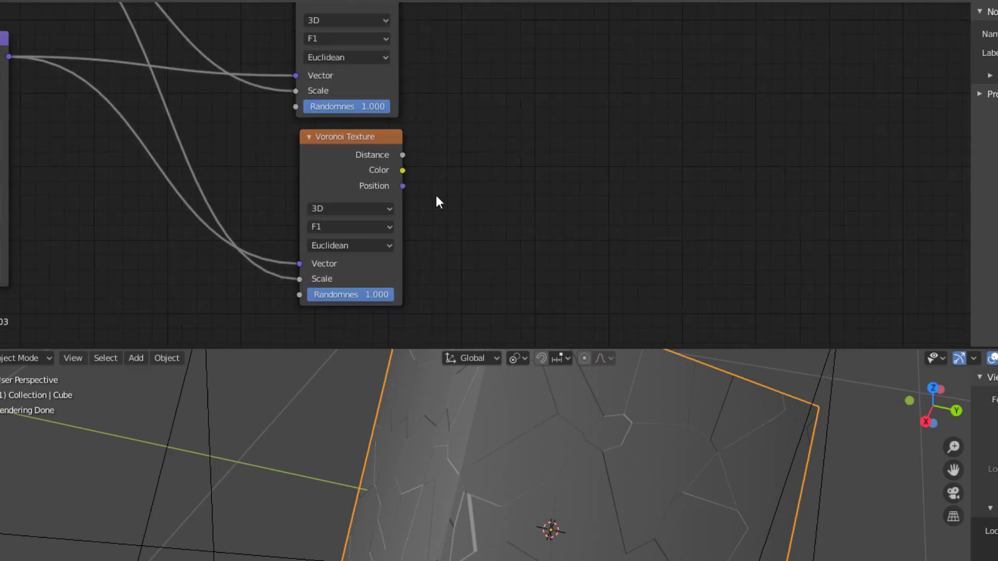
click(333, 229)
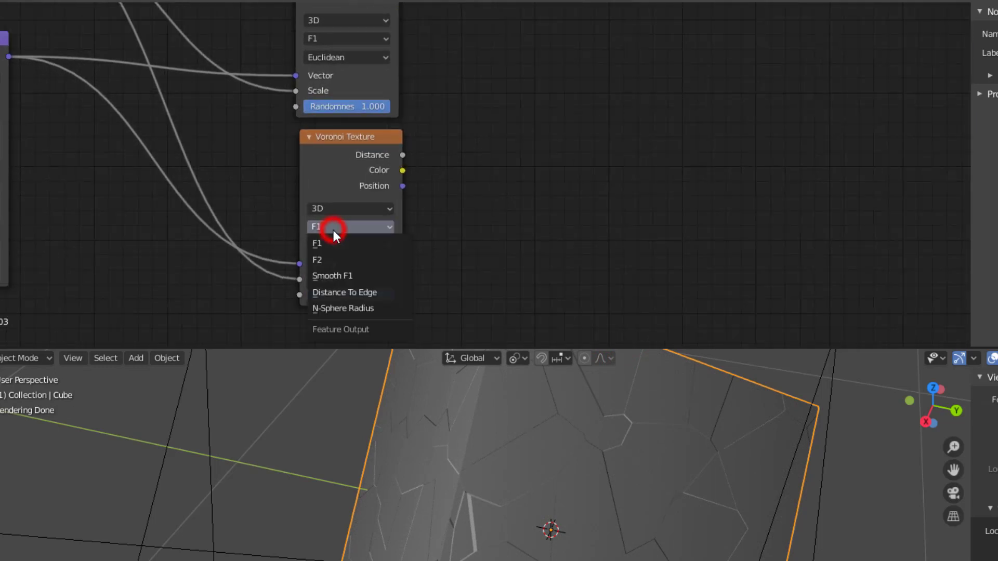
click(356, 292)
- Preview the third Voronoi's Distance output on the Base Color, then reroute that link to the Mix node's Color2
scroll(515, 172, down, 2)
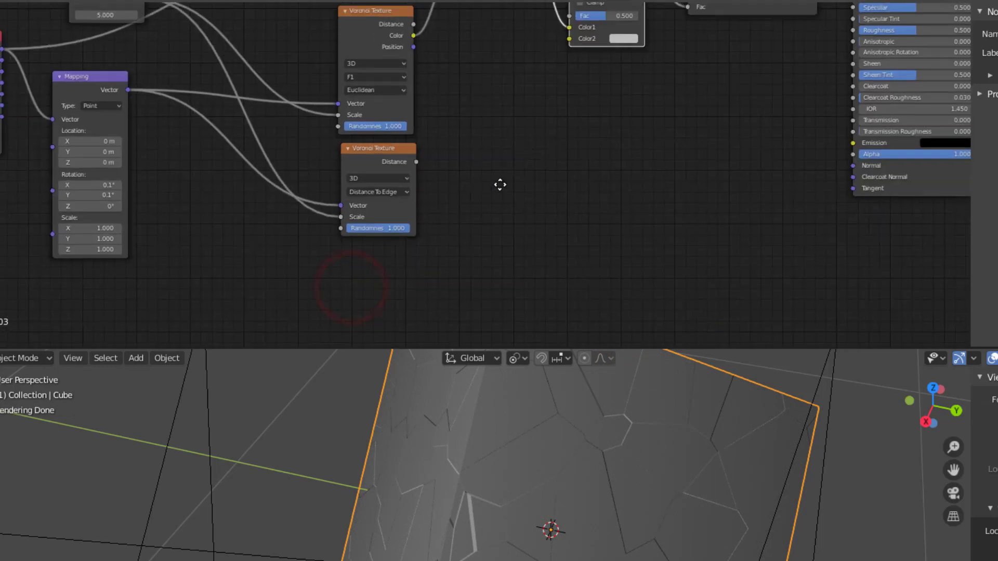
middle_drag(499, 185, 409, 256)
drag(295, 276, 566, 121)
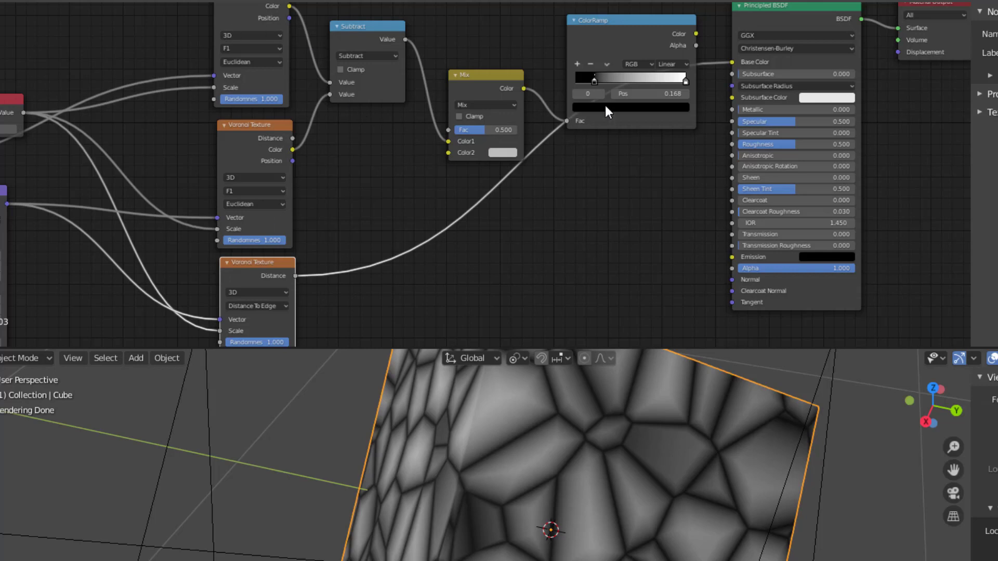
drag(728, 62, 450, 153)
- Change the Mix node's blending mode to Linear Light
scroll(485, 170, up, 2)
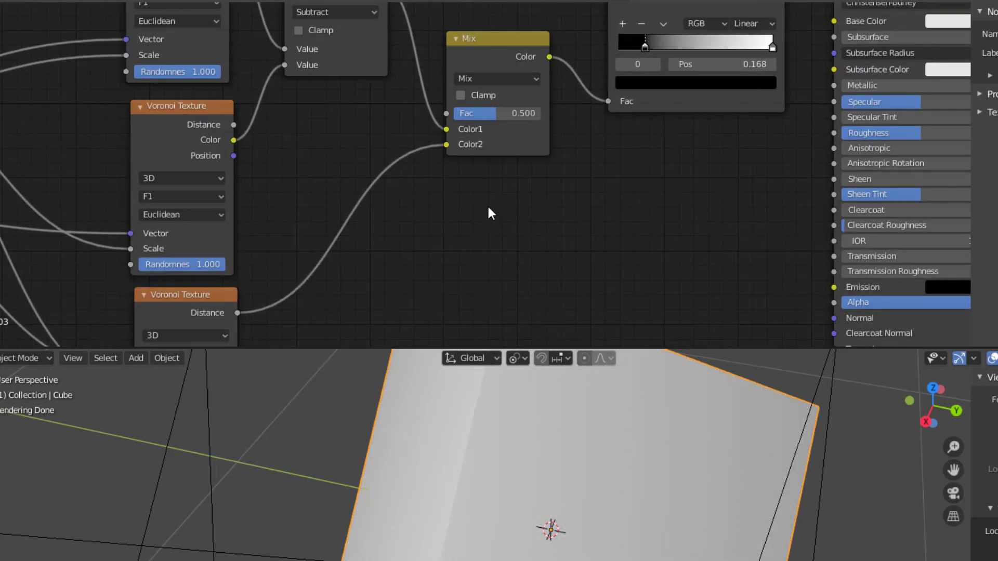
click(492, 78)
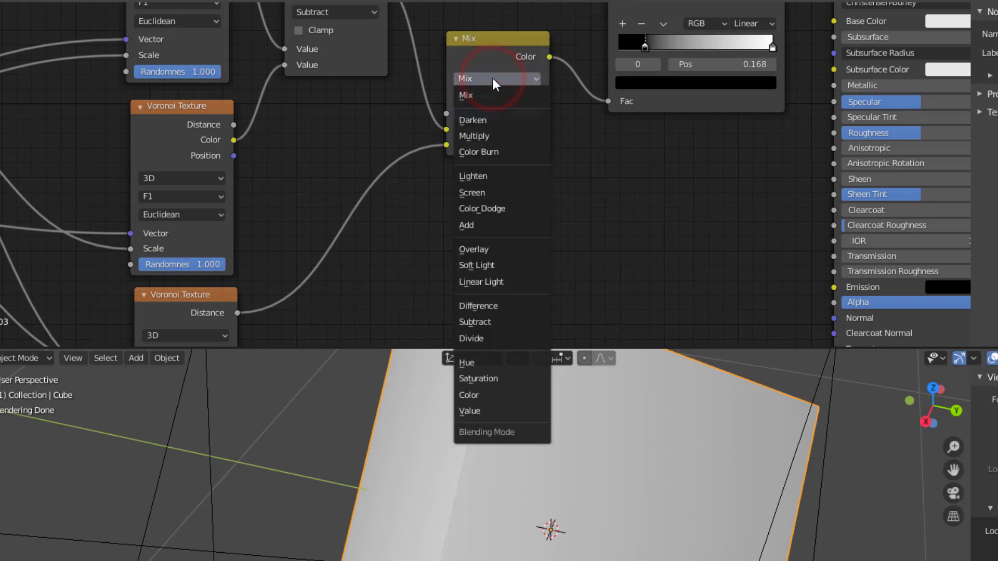
click(487, 282)
shift+scroll(520, 226, up, 3)
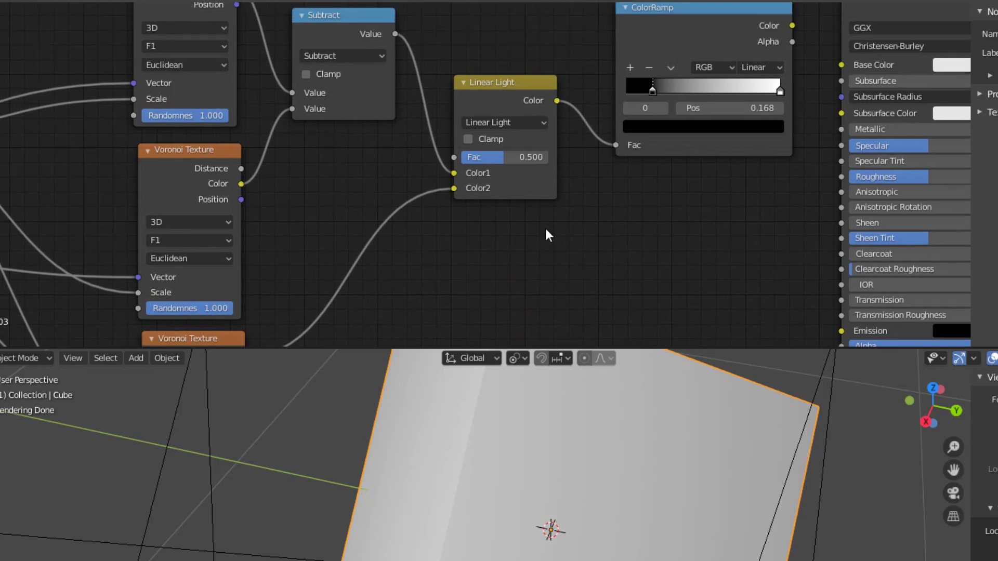
- Move the ColorRamp's white stop close to the black one, reconnect its Color to Base Color, and set the black stop to 0.186
click(654, 86)
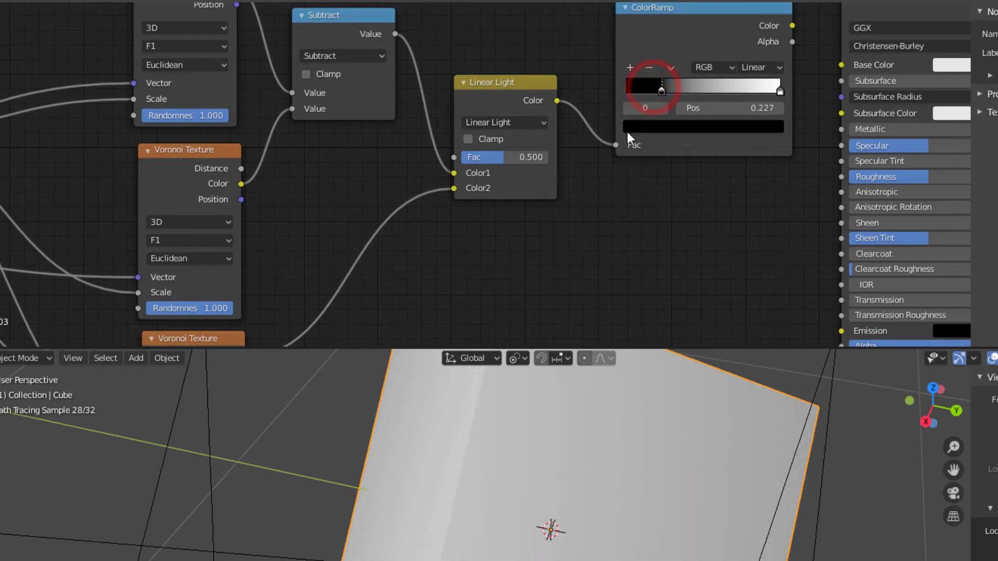
drag(775, 87, 641, 89)
drag(819, 43, 843, 63)
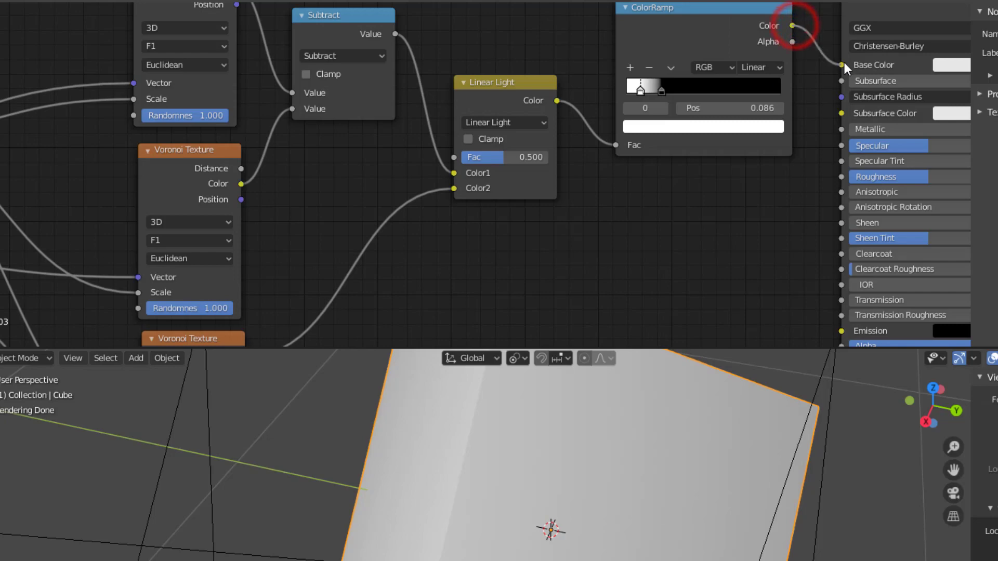
mouse_move(641, 86)
mouse_down()
mouse_move(687, 91)
mouse_move(646, 85)
mouse_move(655, 88)
mouse_up()
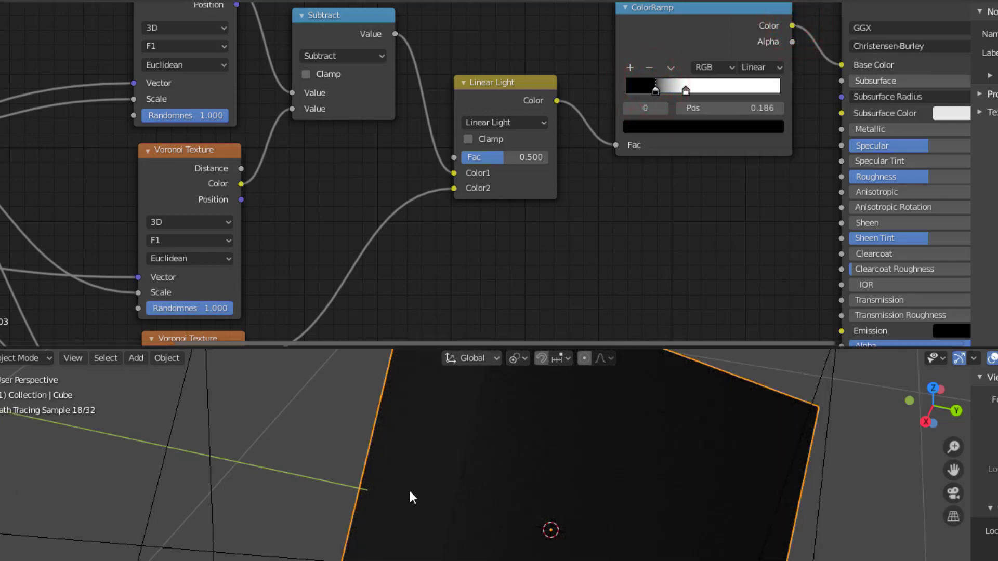
middle_drag(408, 489, 485, 481)
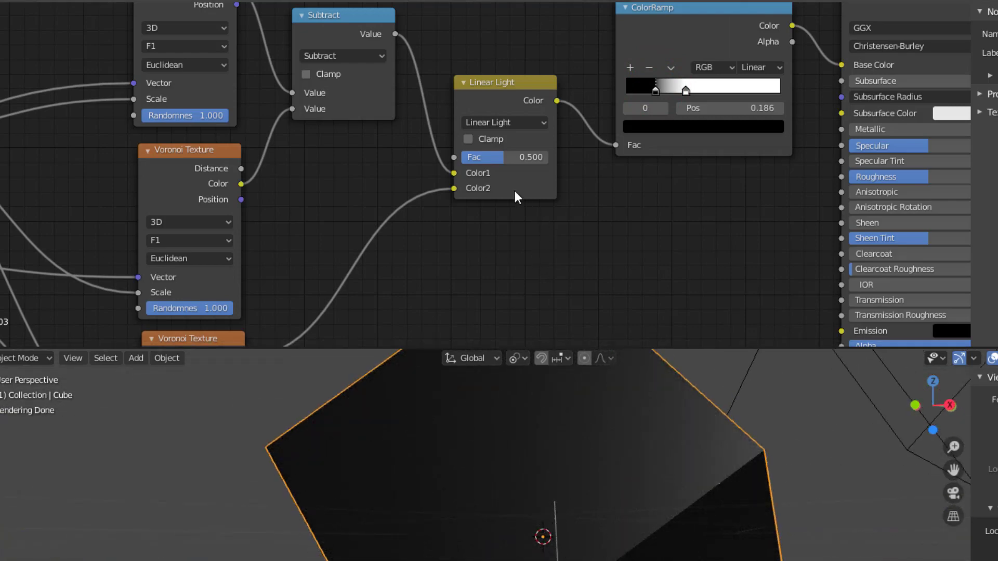
- Try Fac values of 0.300 and 0.342 on the Linear Light node
mouse_move(506, 161)
mouse_down()
mouse_move(542, 162)
mouse_move(461, 161)
mouse_move(500, 161)
mouse_move(468, 157)
mouse_move(474, 173)
mouse_up()
middle_drag(345, 234, 399, 116)
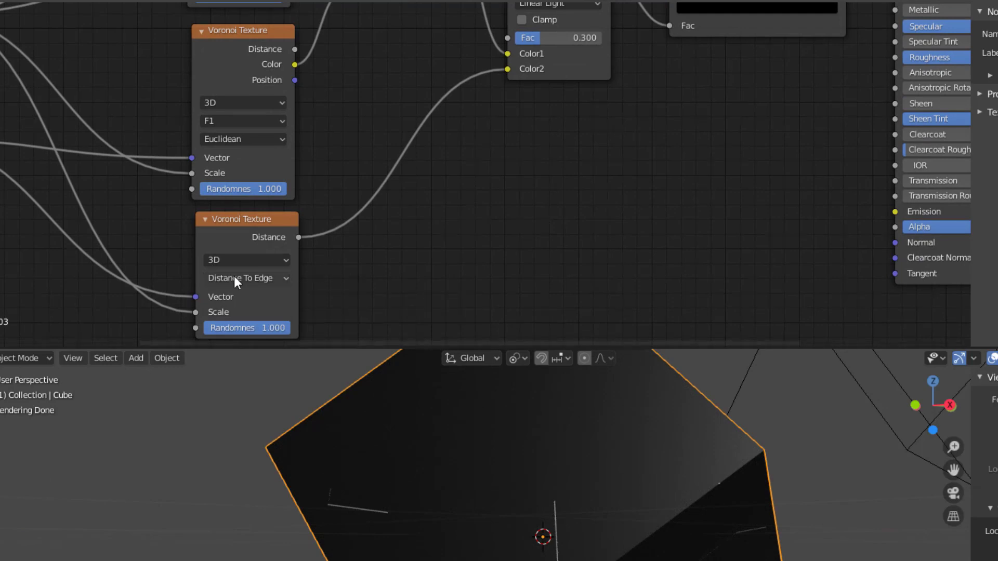
middle_drag(460, 160, 454, 227)
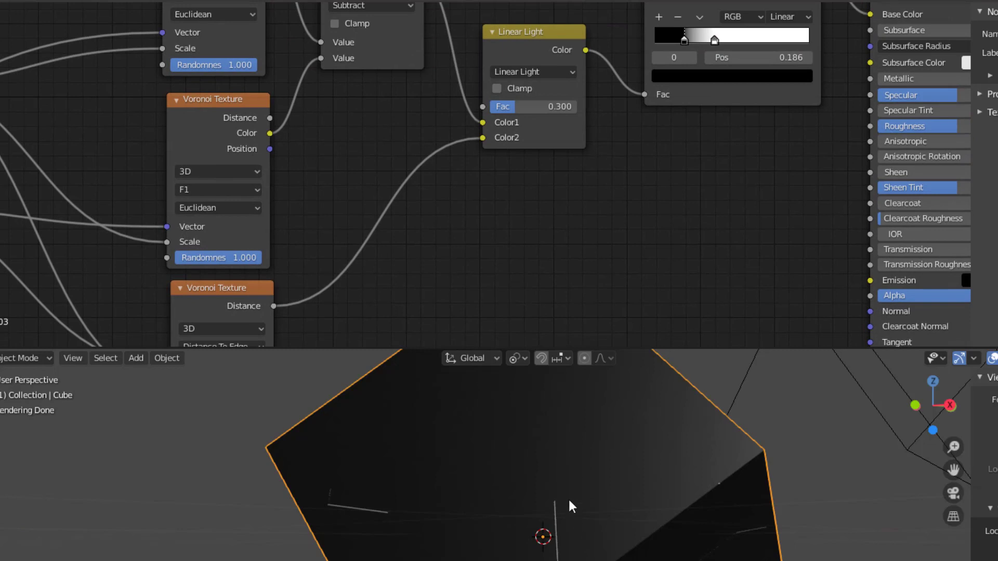
drag(519, 106, 517, 104)
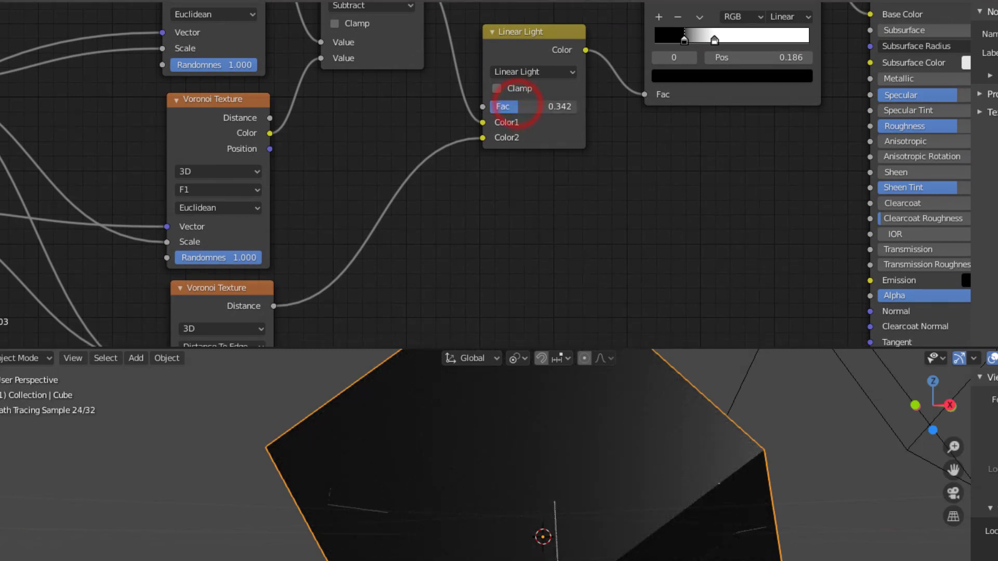
- Set the Mapping node's X and Y rotation to 0.2° each
middle_drag(281, 210, 745, 82)
click(364, 194)
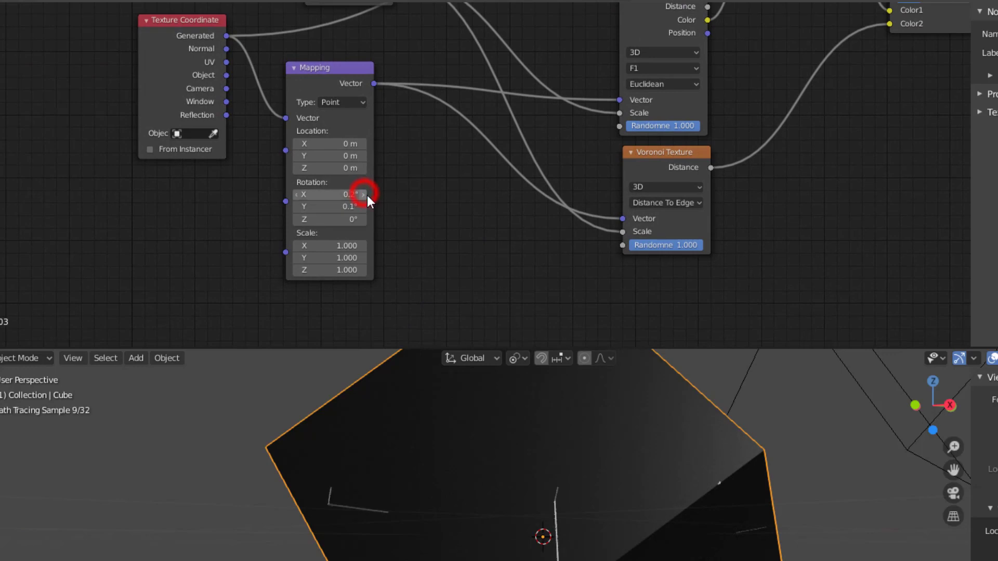
click(364, 207)
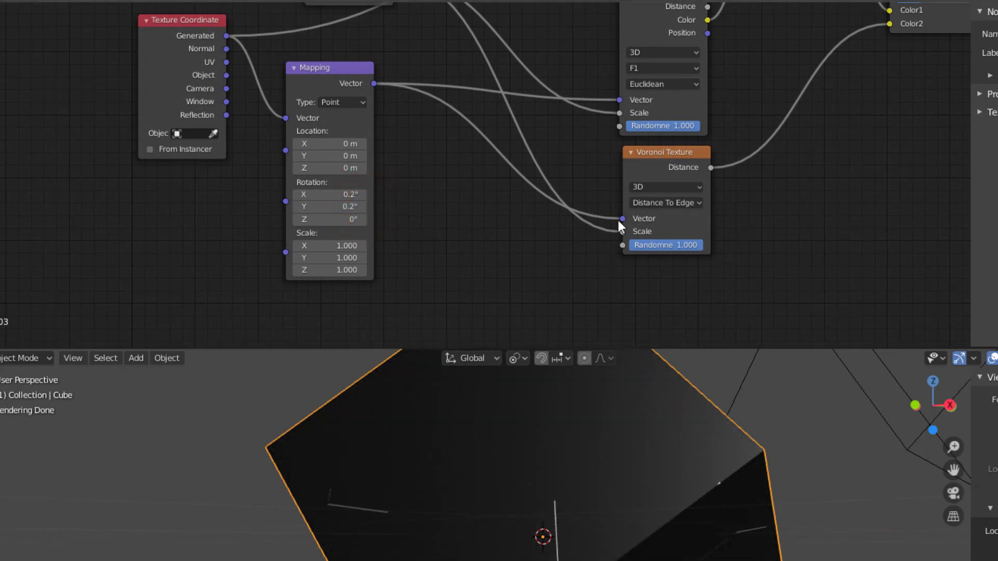
- Set the Linear Light node's Fac to 0.267
middle_drag(619, 220, 319, 349)
mouse_move(611, 119)
mouse_down()
mouse_move(592, 119)
mouse_move(654, 119)
mouse_move(616, 120)
mouse_up()
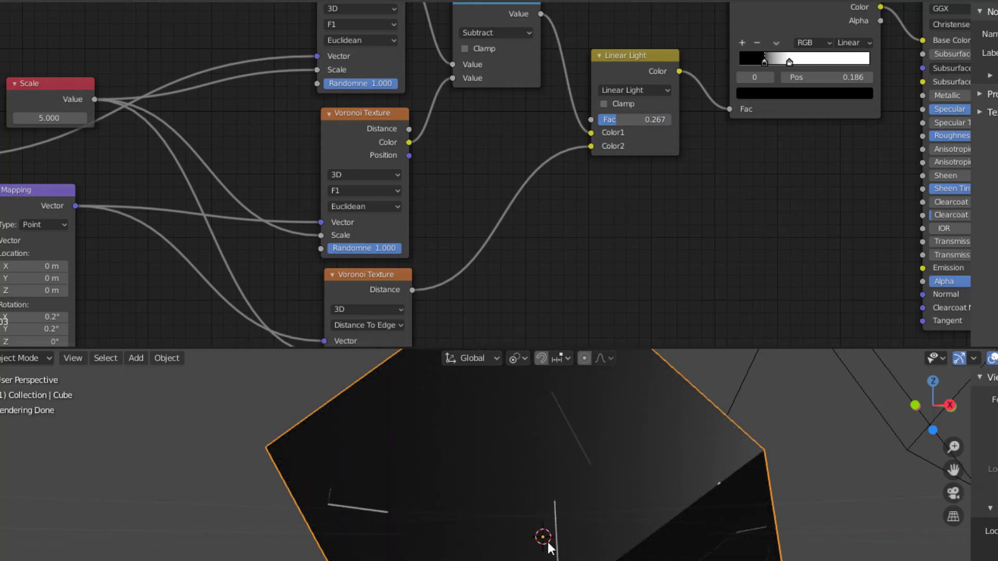
- Add a Musgrave Texture below the Linear Light node and feed its Vector from the Mapping node's Vector output
scroll(626, 251, down, 2)
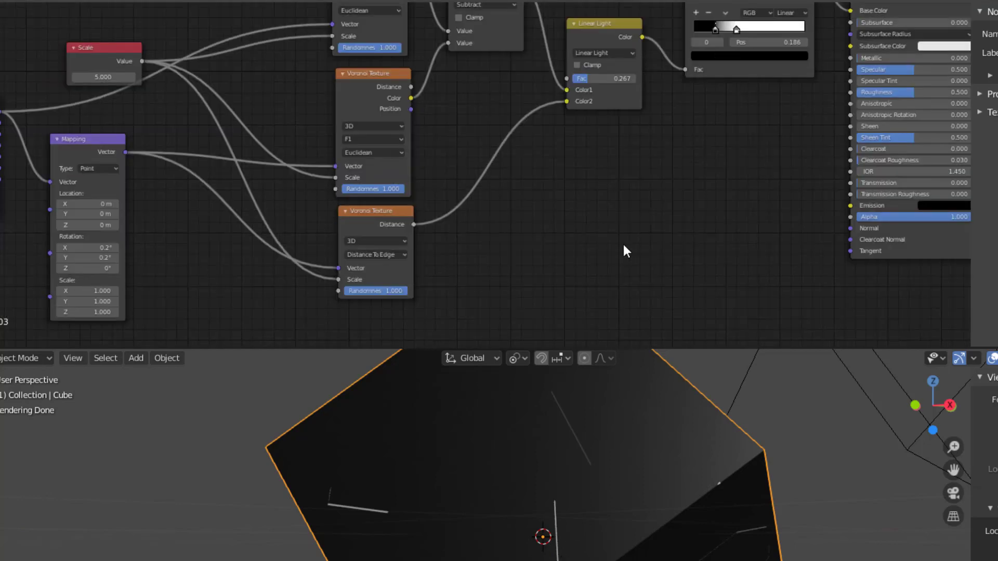
key(shift+a)
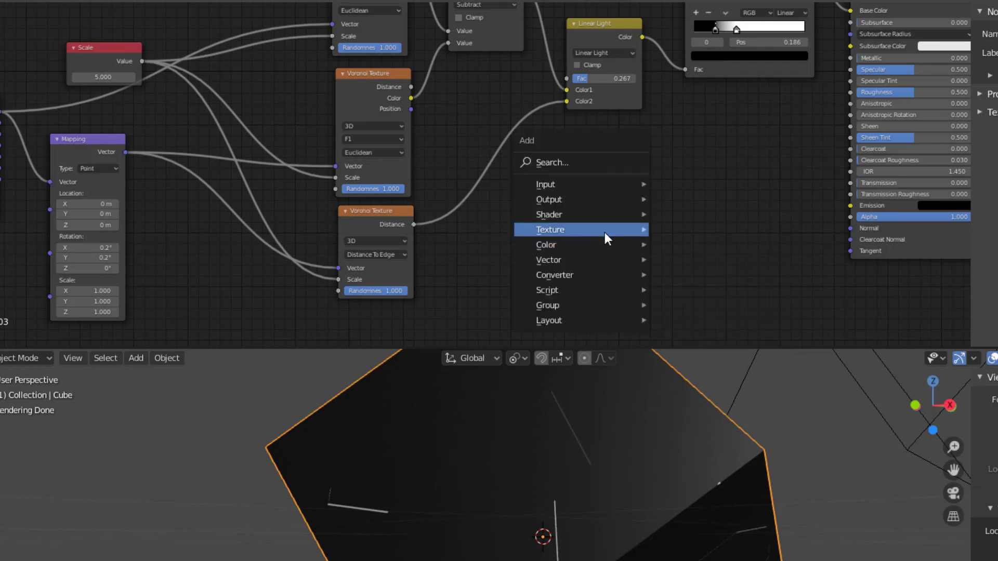
mouse_move(630, 229)
click(714, 345)
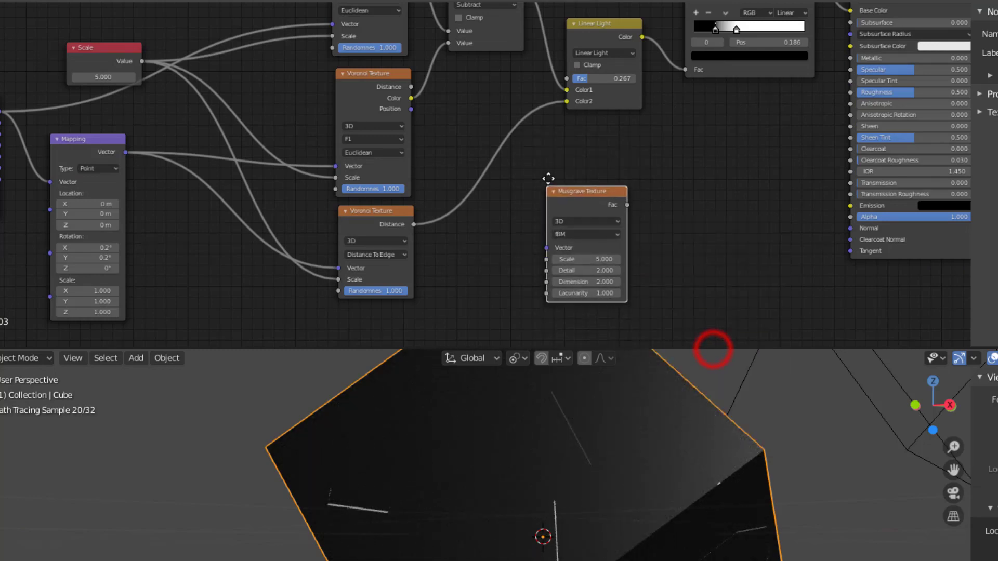
click(551, 174)
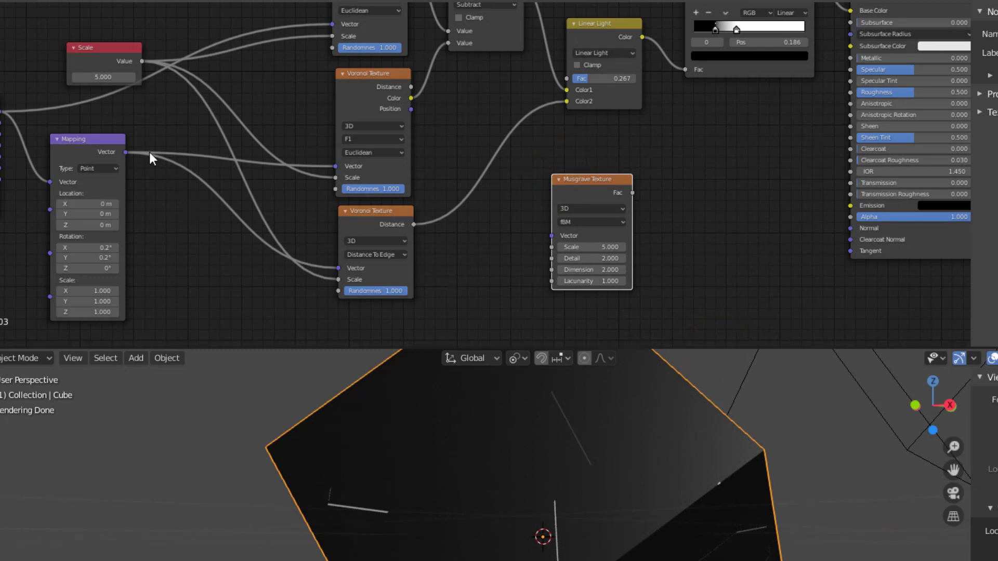
drag(123, 149, 550, 235)
scroll(634, 221, up, 1)
middle_drag(684, 216, 550, 266)
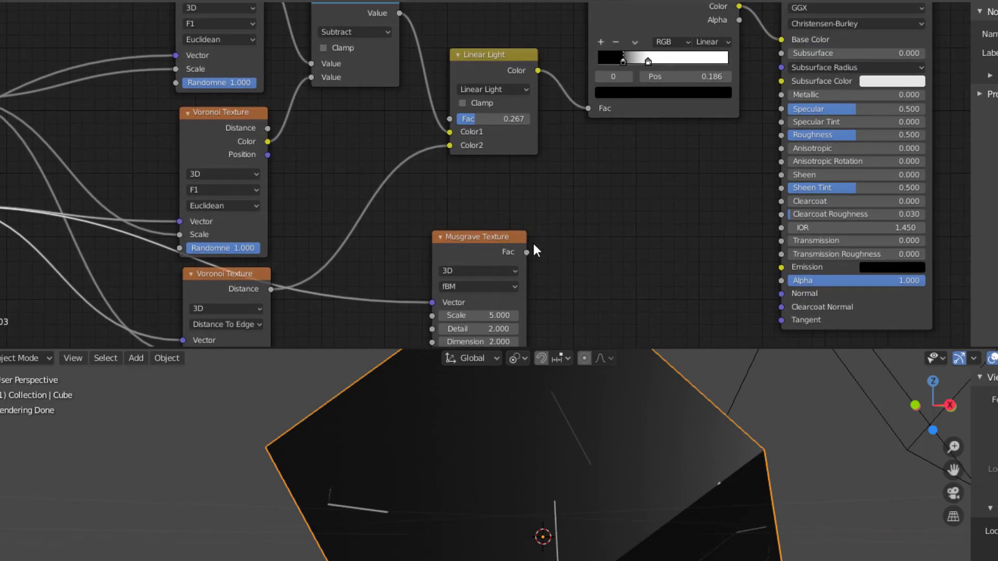
middle_drag(573, 255, 562, 238)
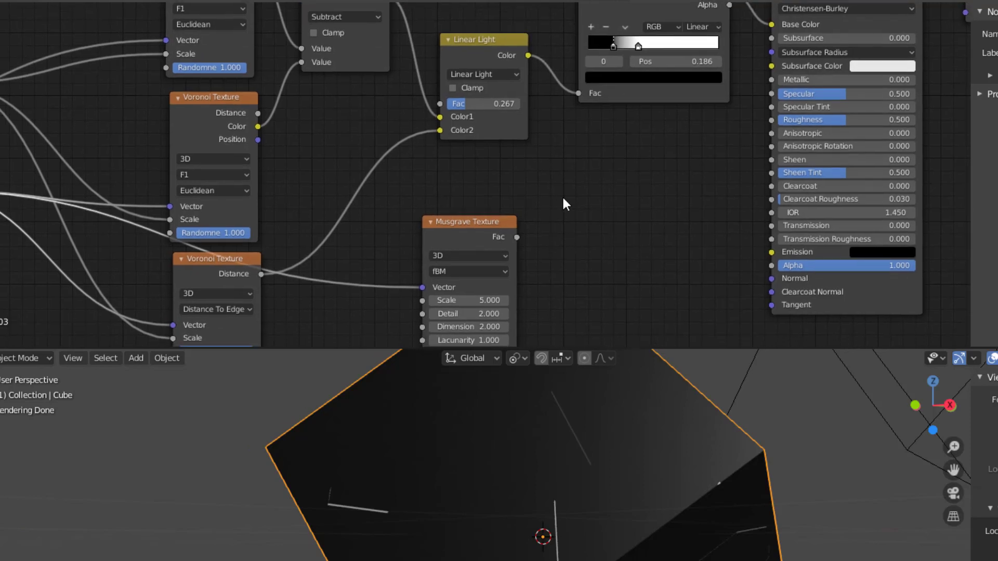
- Duplicate the Linear Light node, insert the copy before the ColorRamp, and connect the Musgrave Texture's Fac to its Color2
click(478, 47)
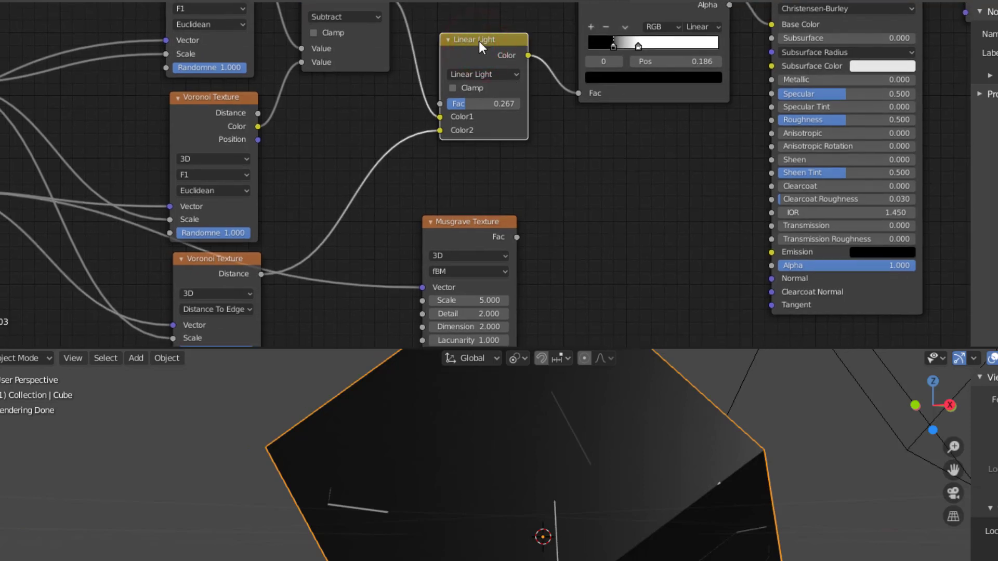
key(shift+d)
drag(583, 63, 592, 63)
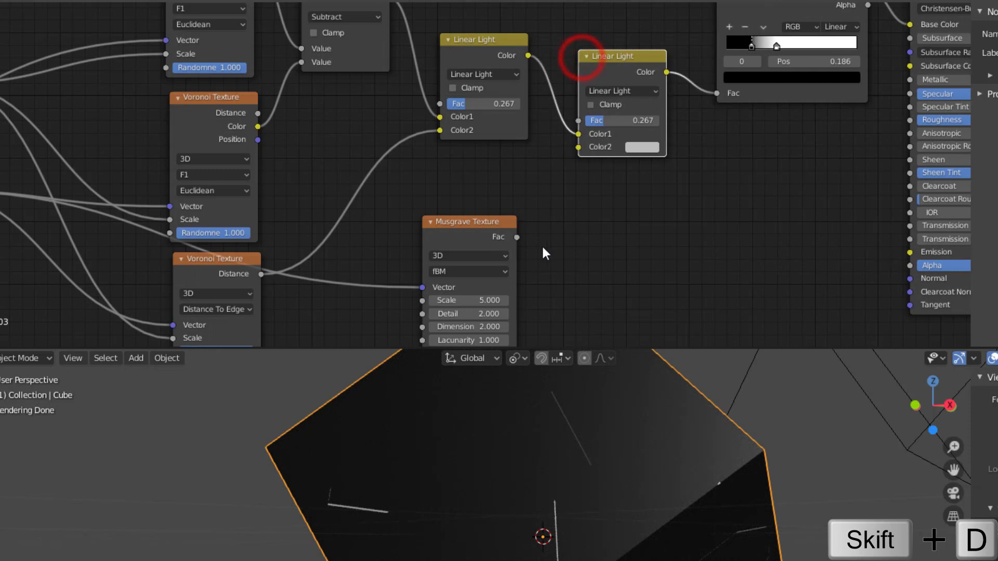
drag(518, 236, 579, 147)
- Set the Musgrave Texture's Detail to 4.500, Dimension to 0.100 and Lacunarity to 2.400
scroll(594, 218, up, 2)
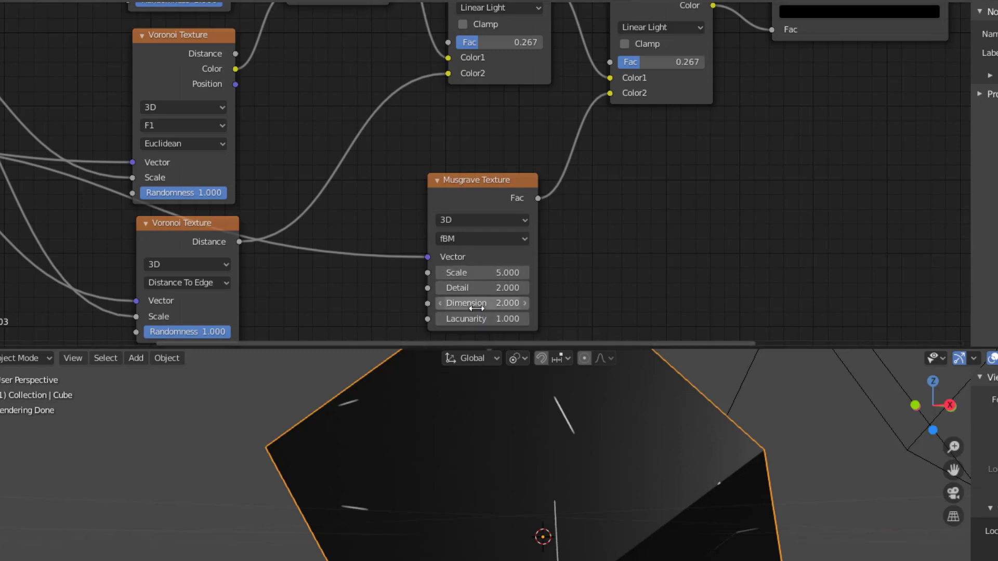
drag(471, 287, 486, 288)
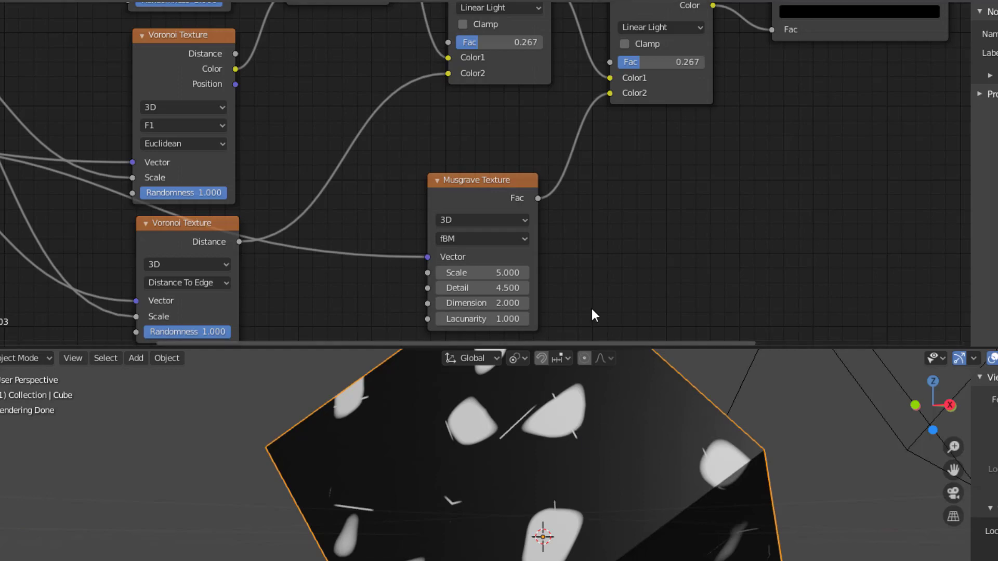
drag(481, 303, 432, 303)
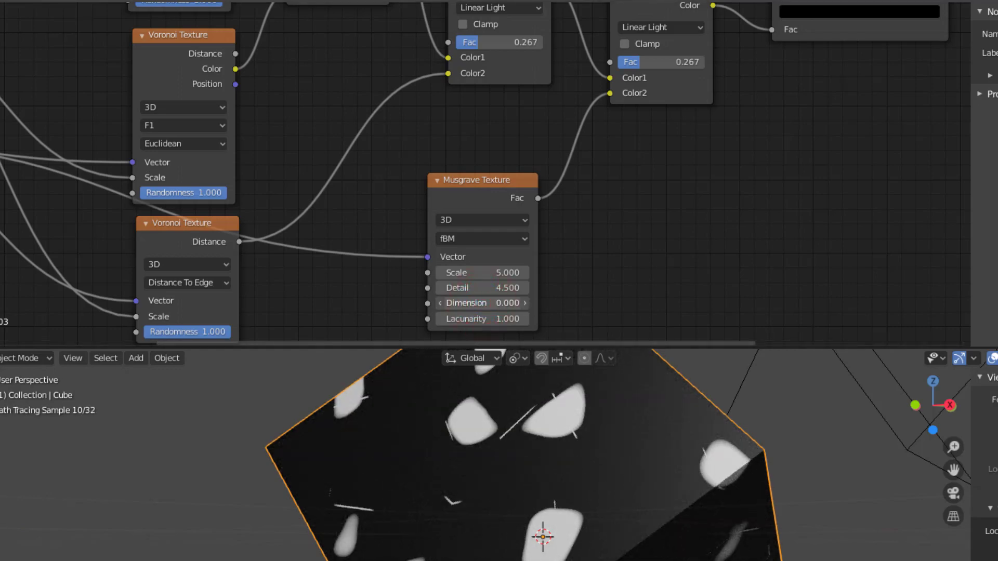
click(524, 304)
drag(486, 317, 546, 317)
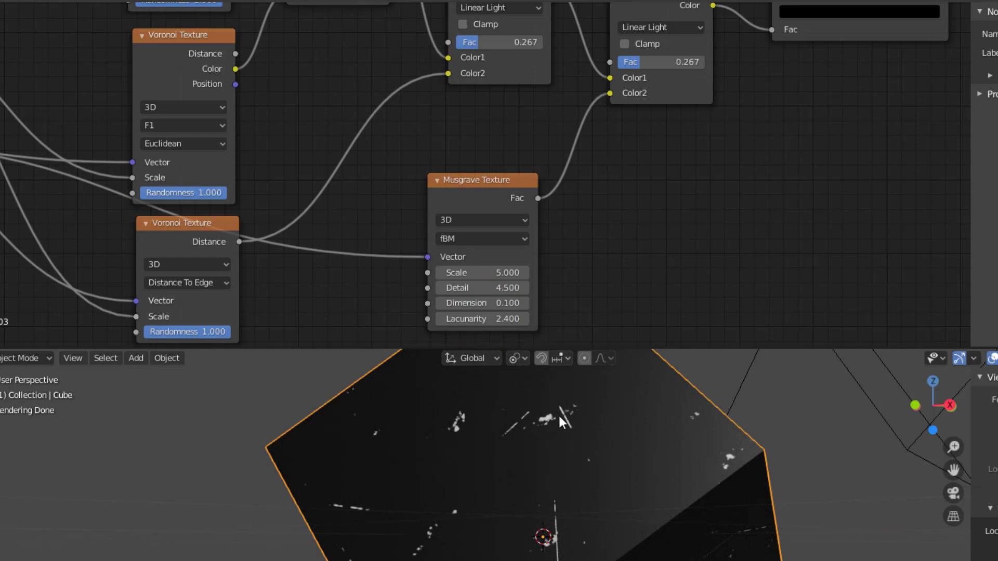
- Check the specks on the cube up close and set the second Linear Light node's Fac to 0.283
scroll(559, 415, up, 2)
scroll(558, 414, down, 1)
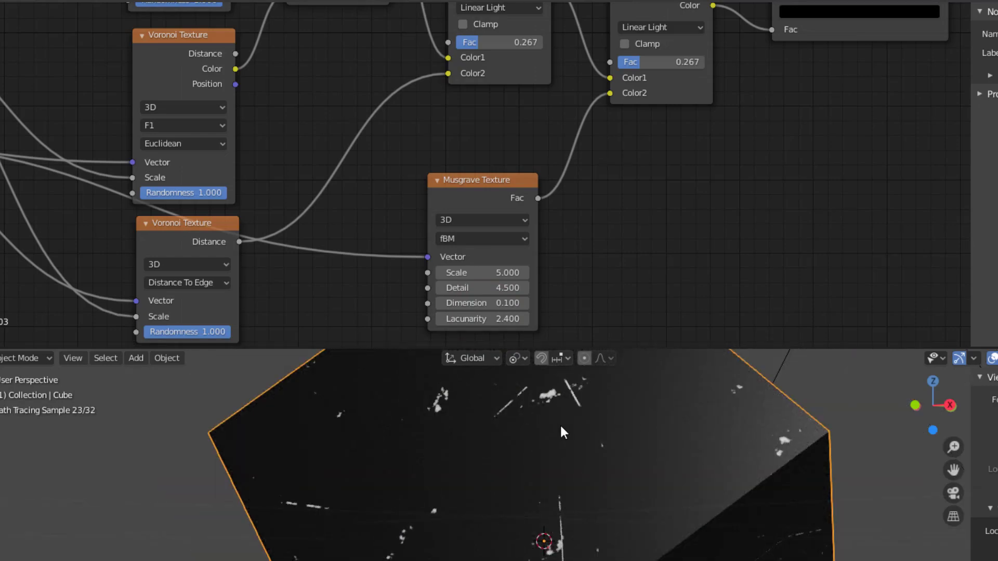
middle_drag(560, 427, 579, 456)
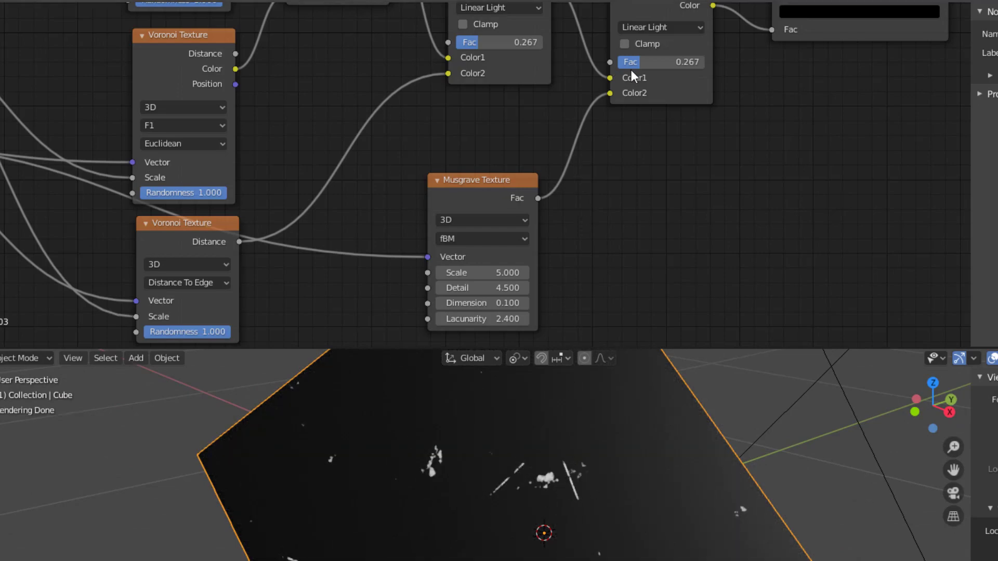
mouse_move(631, 63)
mouse_down()
mouse_move(690, 64)
mouse_move(641, 63)
mouse_up()
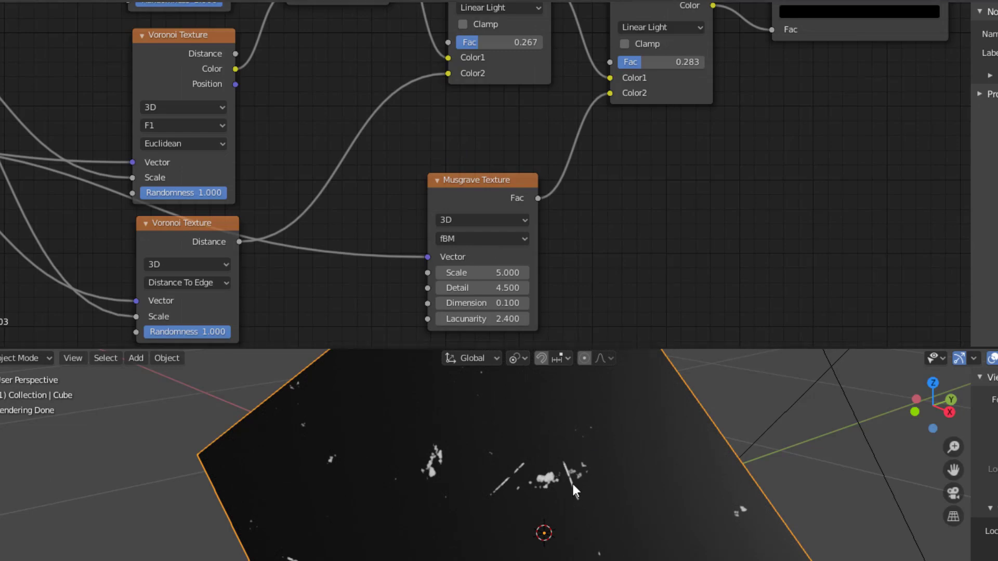
- Insert a Vector Math node set to Add between the Texture Coordinate's Generated output and the Mapping and first Voronoi nodes' Vector inputs
middle_drag(338, 197, 645, 329)
drag(336, 188, 257, 195)
scroll(319, 238, up, 2)
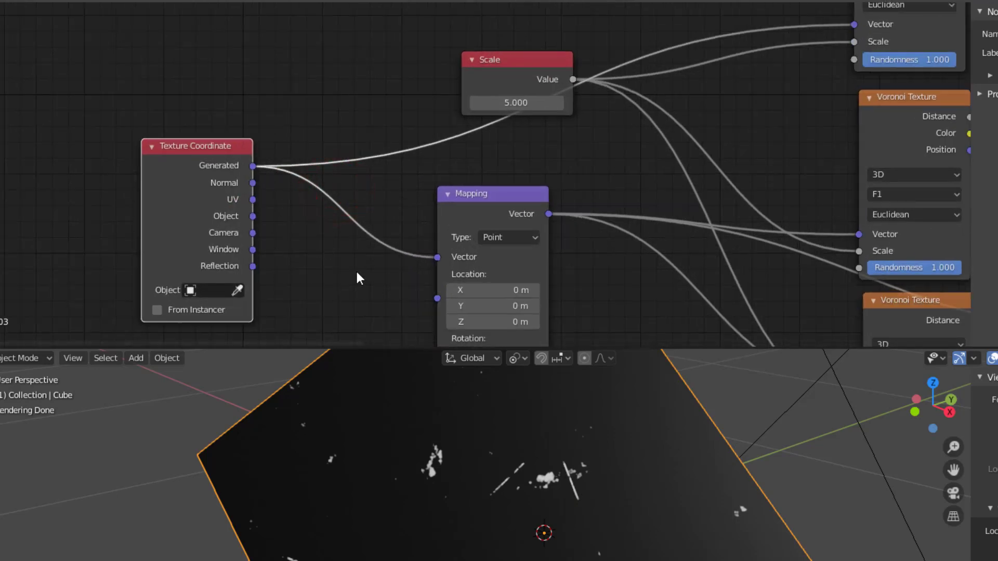
middle_drag(355, 269, 423, 207)
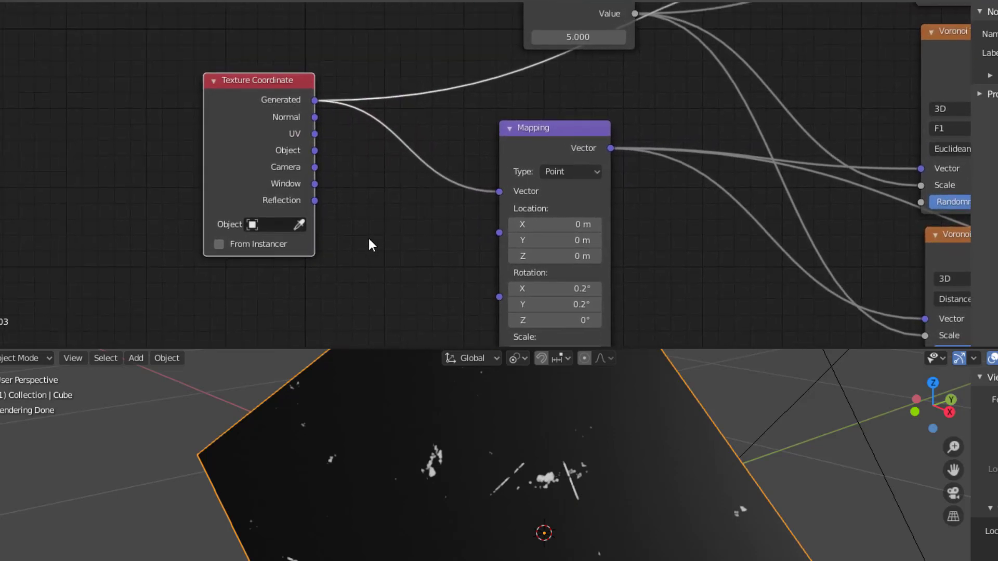
key(shift+a)
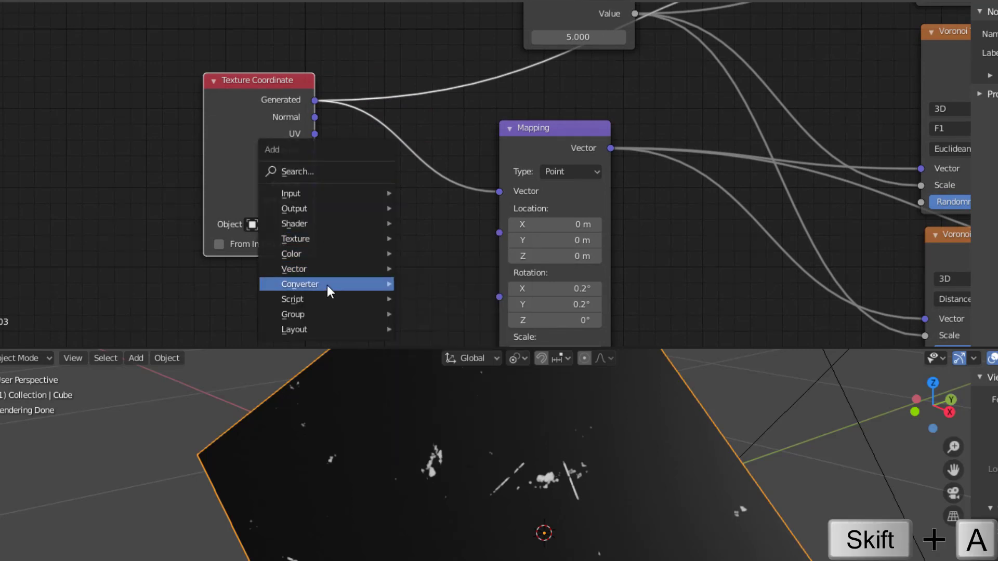
mouse_move(327, 285)
click(477, 479)
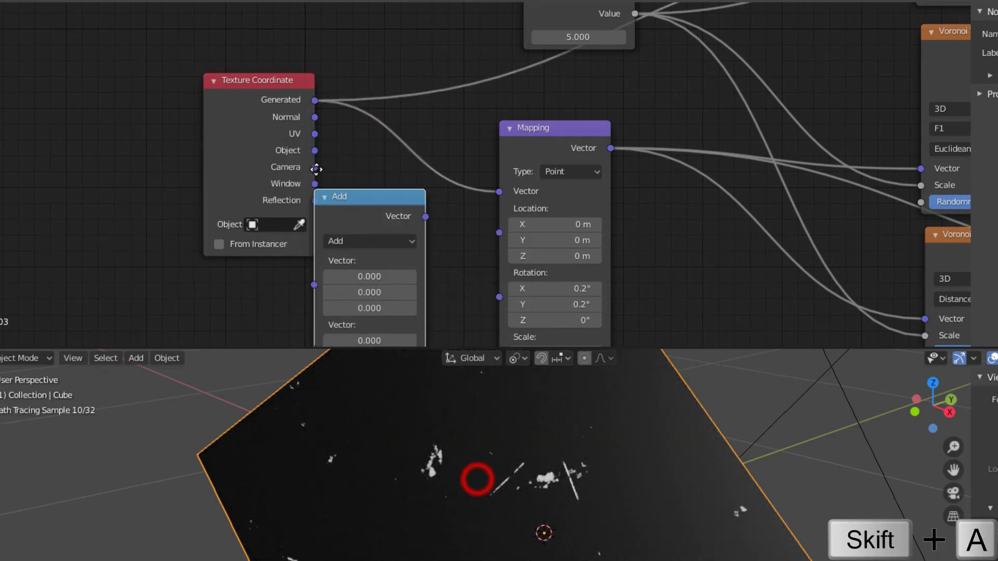
click(312, 74)
drag(443, 74, 499, 192)
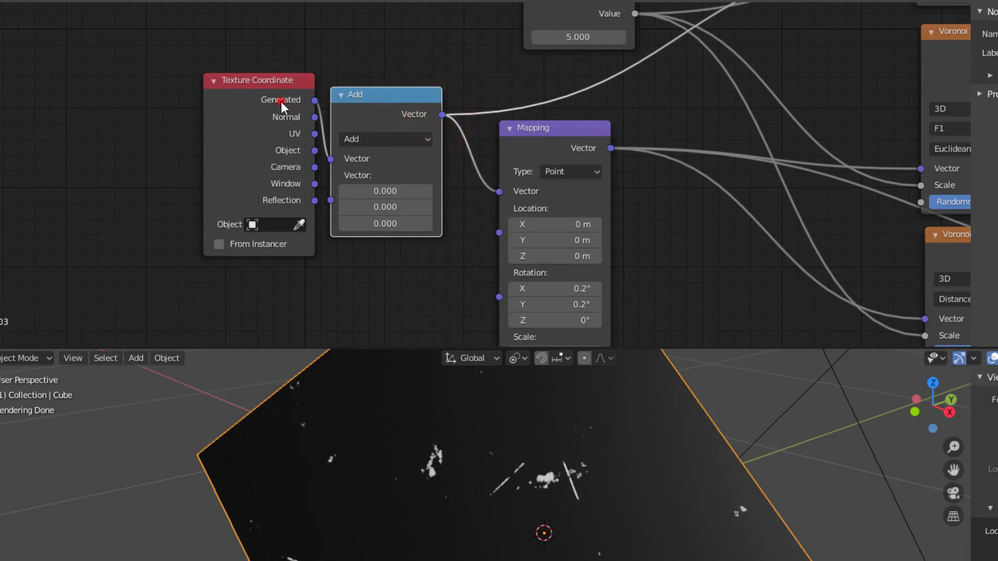
- Space the Texture Coordinate and vector Add nodes farther apart, away from the Mapping node
drag(281, 101, 208, 95)
drag(382, 98, 327, 85)
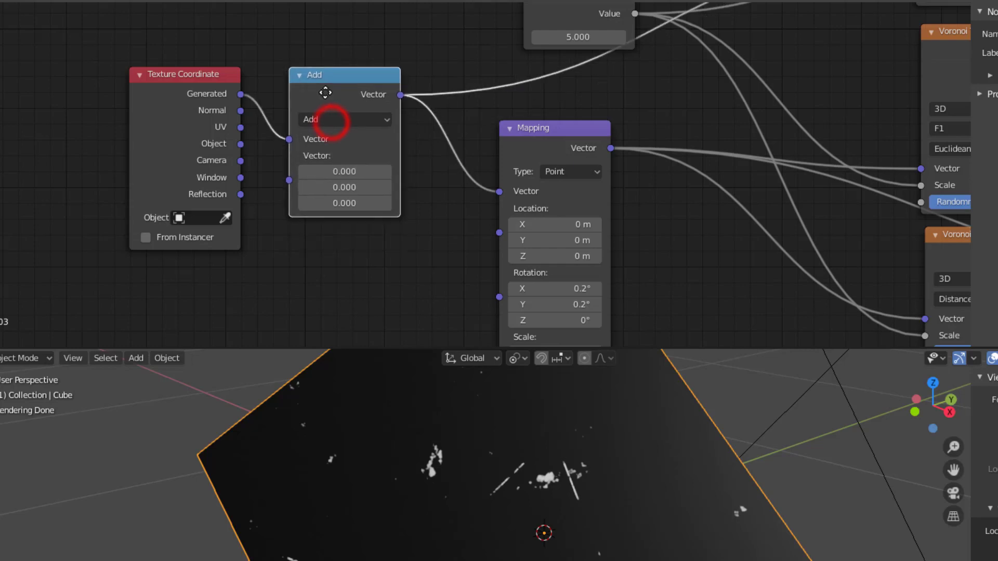
middle_drag(330, 234, 443, 178)
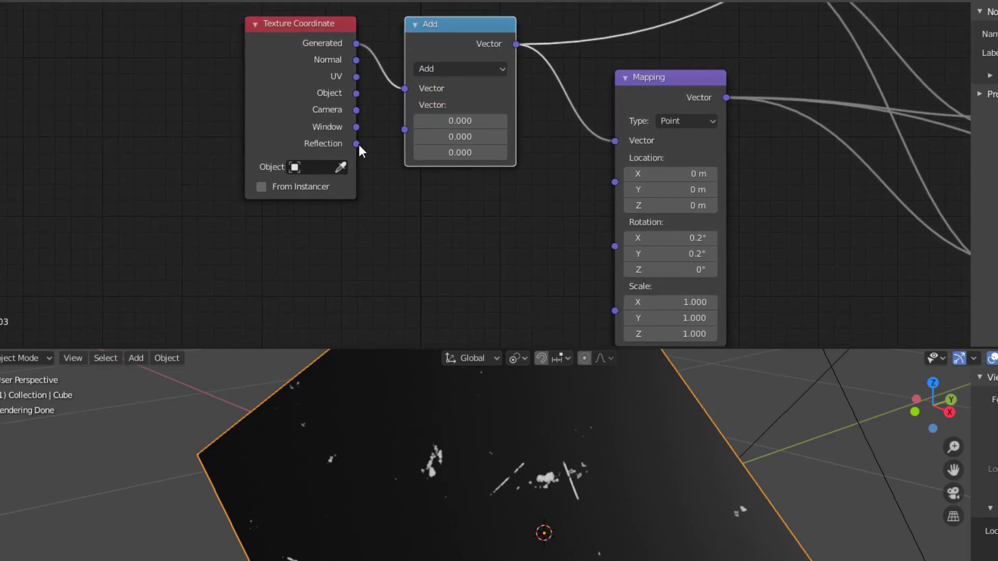
drag(290, 100, 255, 88)
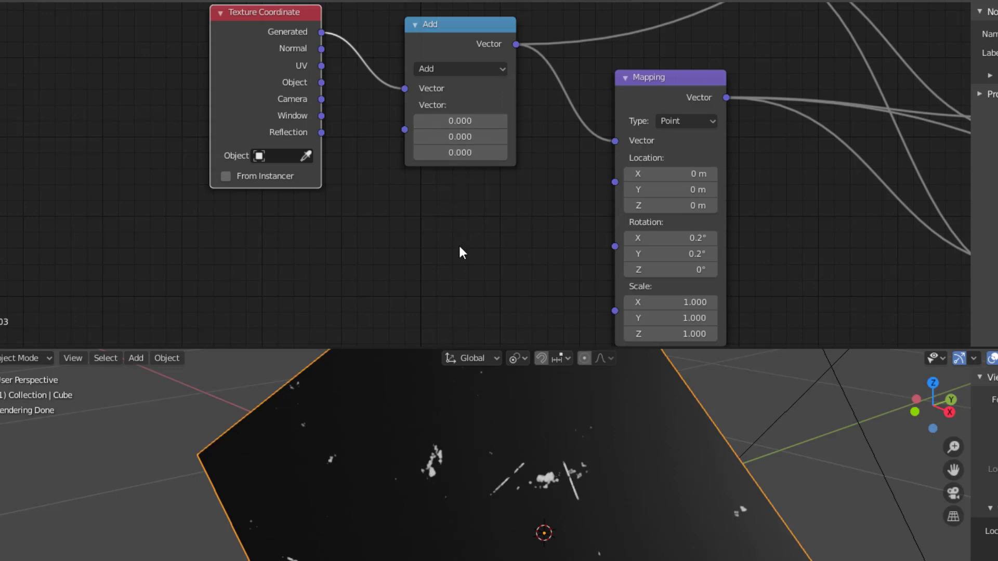
- Add a Combine XYZ node below the Texture Coordinate node and connect its Vector to the Add node's second Vector input
key(shift+a)
mouse_move(405, 255)
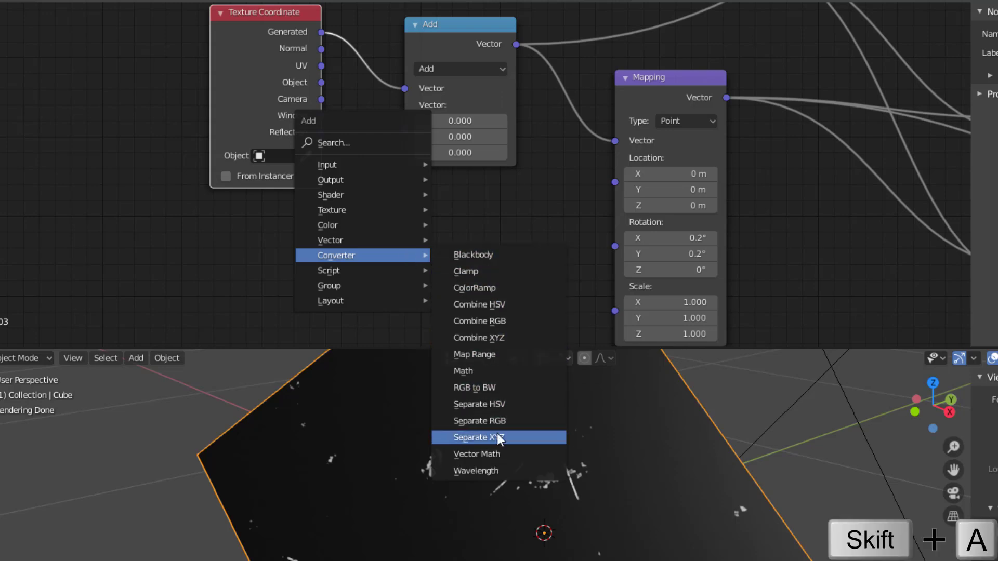
click(489, 338)
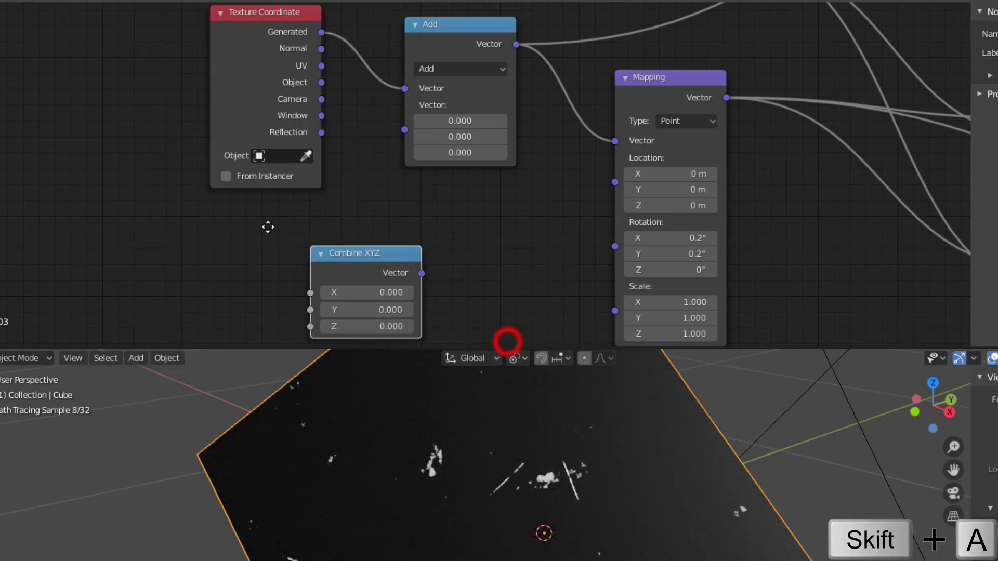
click(246, 209)
drag(358, 236, 405, 129)
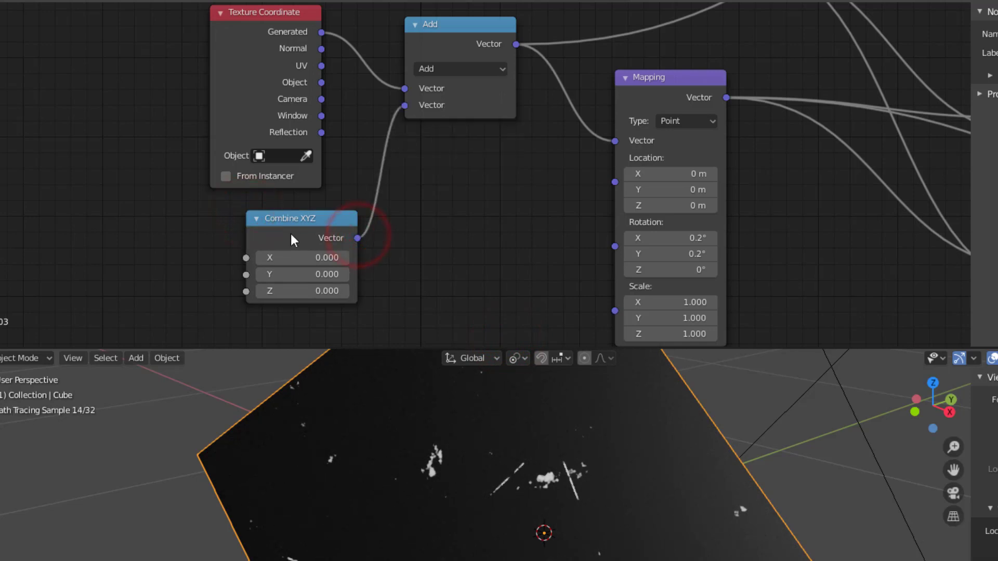
drag(291, 217, 322, 210)
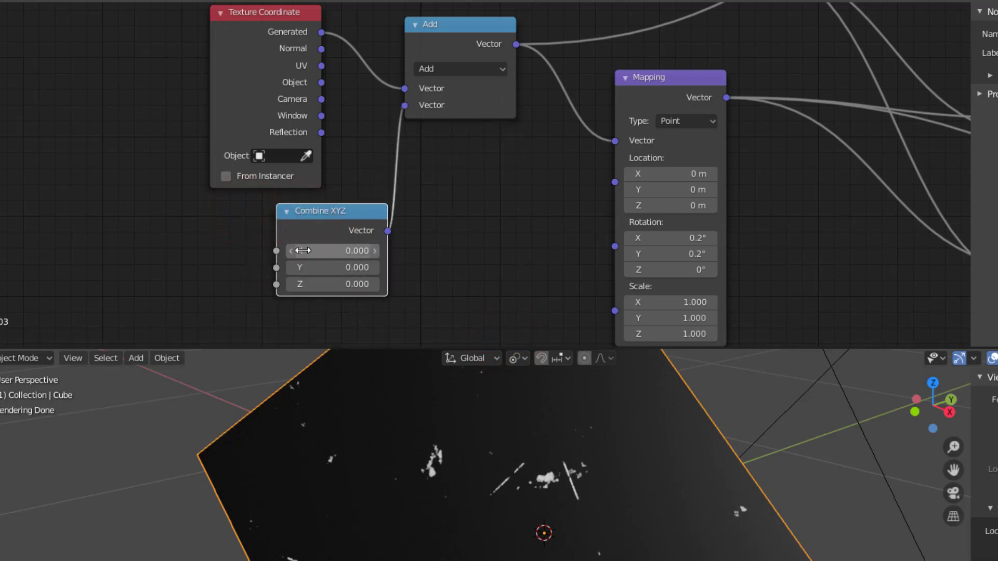
- Add a Noise Texture before the Combine XYZ node and connect its Fac output to the X input
middle_drag(213, 284, 445, 258)
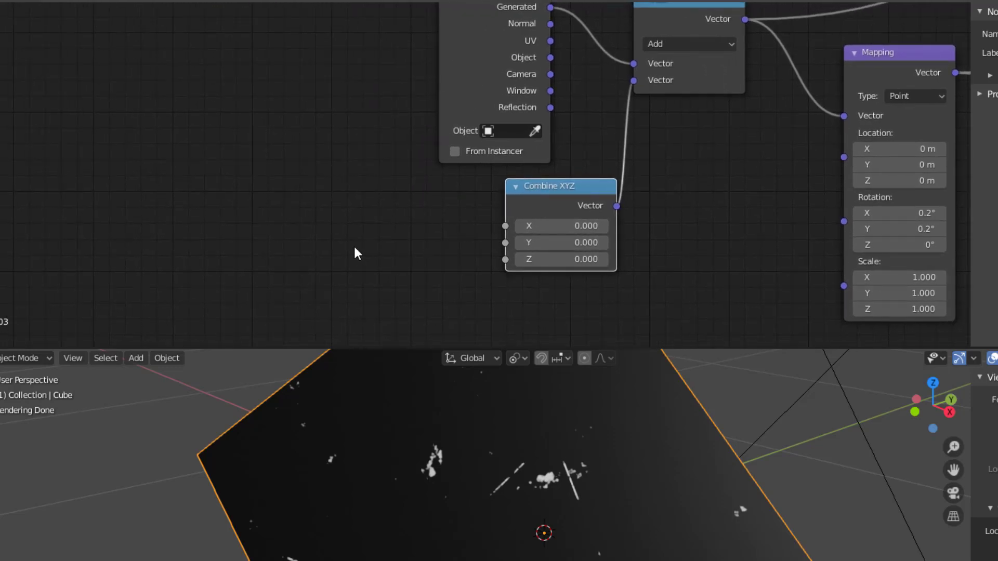
key(shift+a)
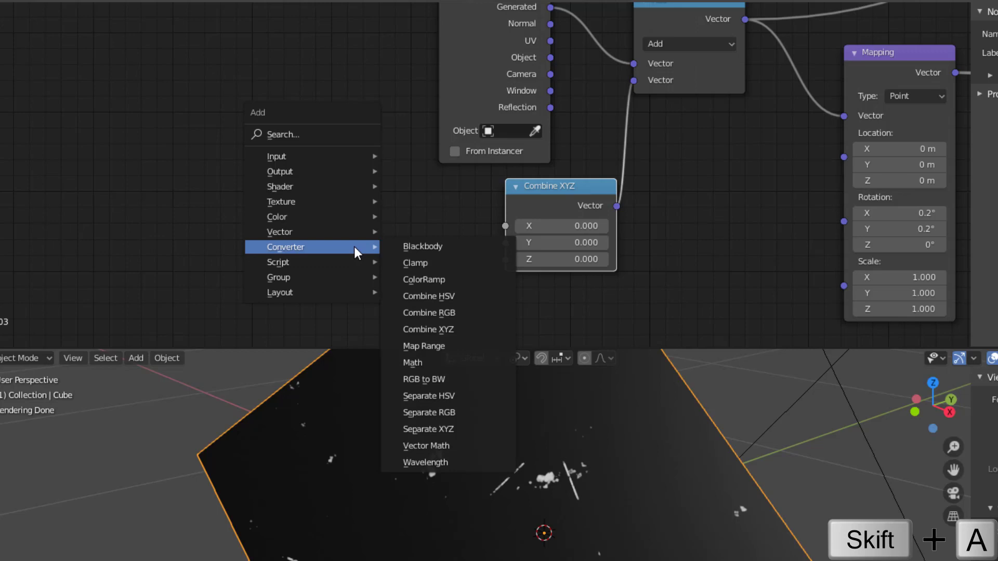
mouse_move(341, 202)
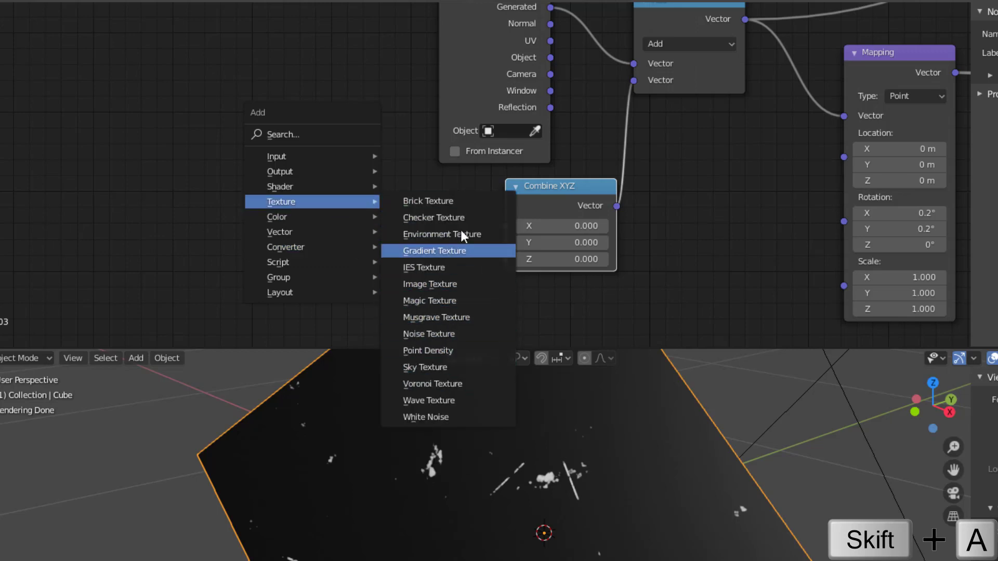
click(449, 341)
click(233, 183)
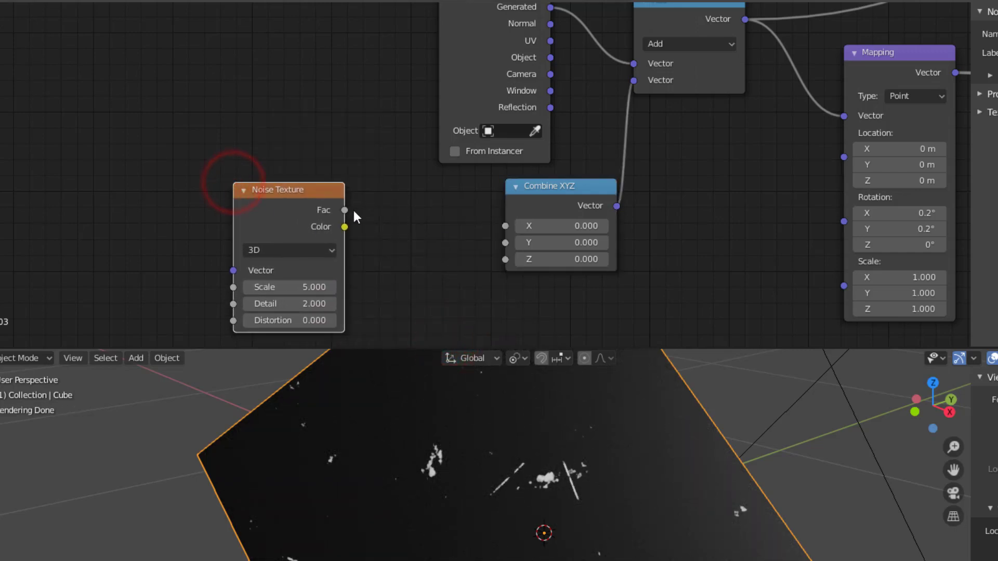
drag(404, 221, 513, 229)
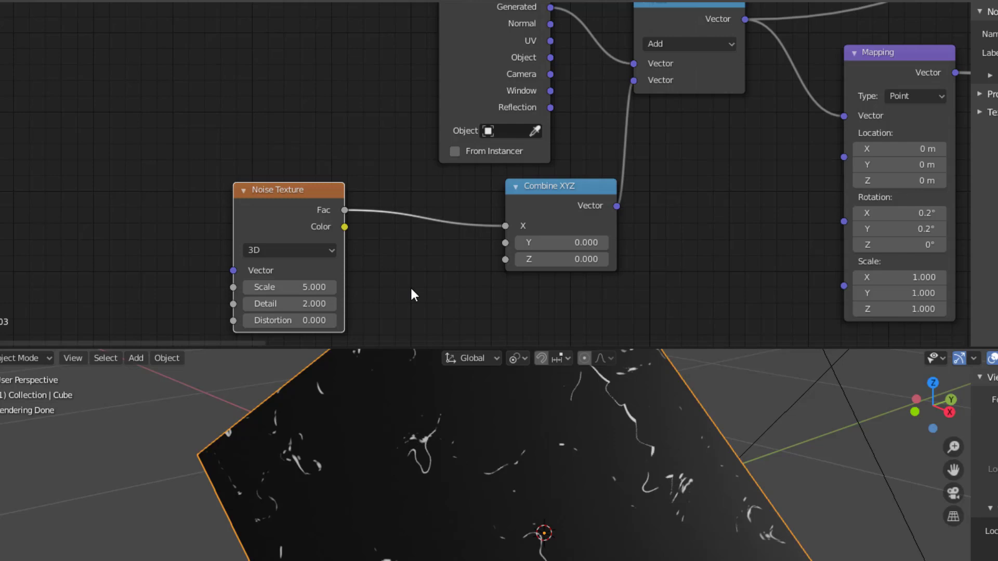
- Insert a Math node set to Multiply with a value of 0.400 between the Noise Texture and Combine XYZ, spacing the nodes apart
key(shift+a)
mouse_move(411, 294)
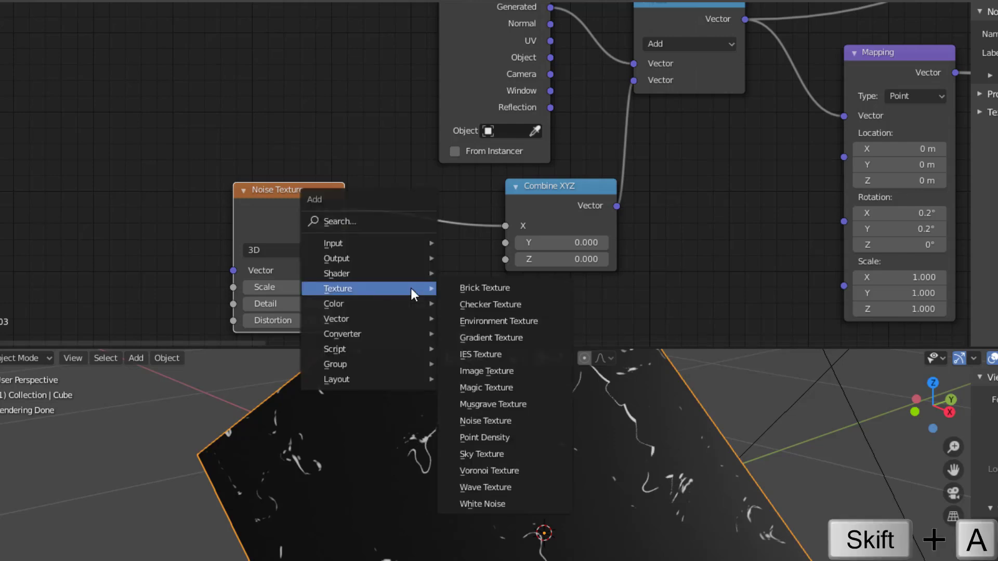
mouse_move(377, 335)
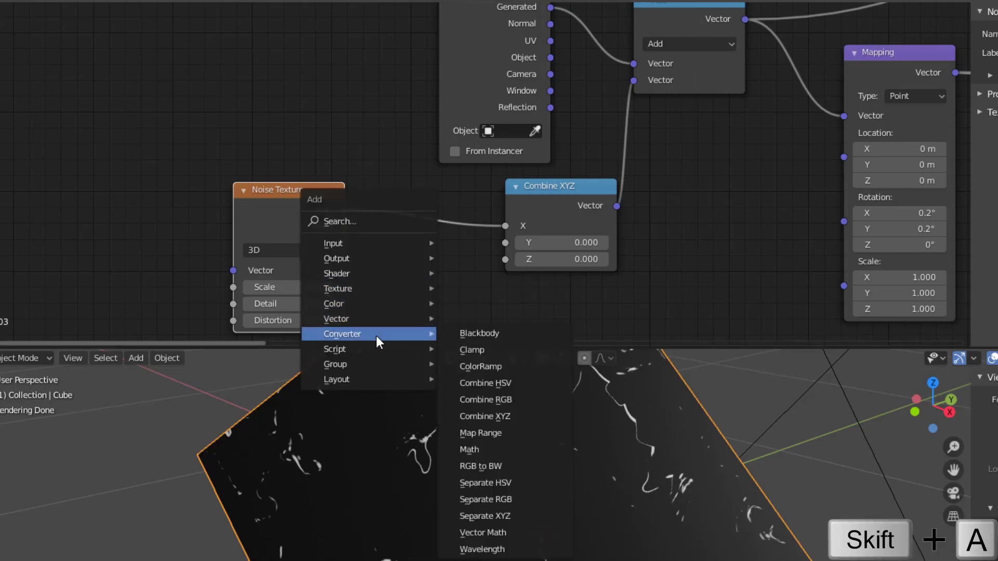
click(473, 449)
click(373, 185)
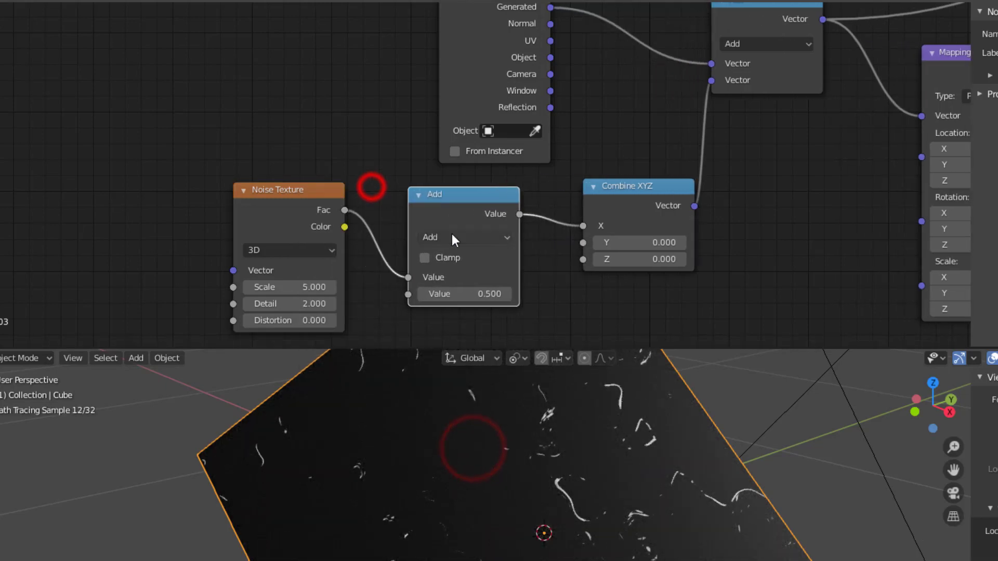
click(452, 237)
click(468, 291)
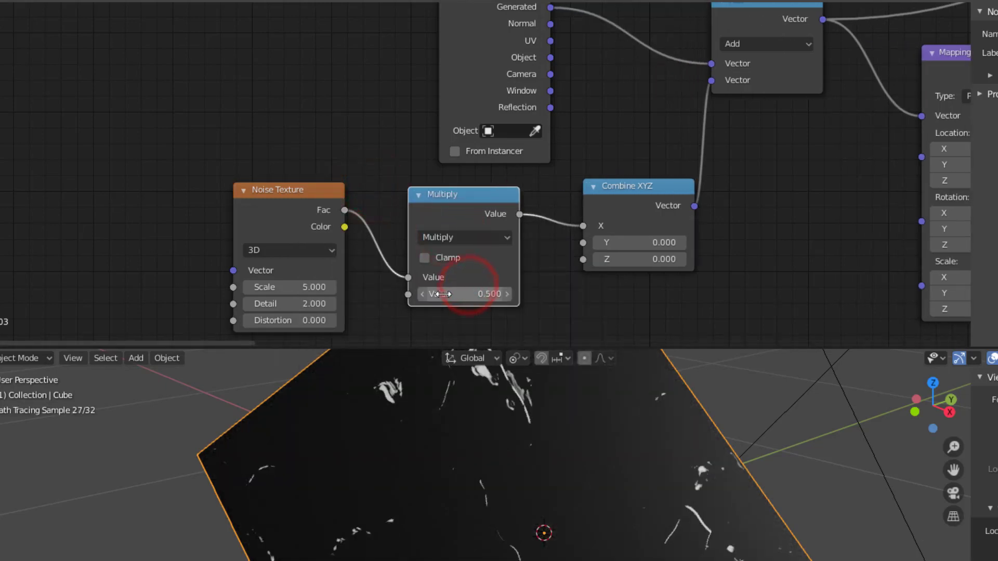
click(422, 294)
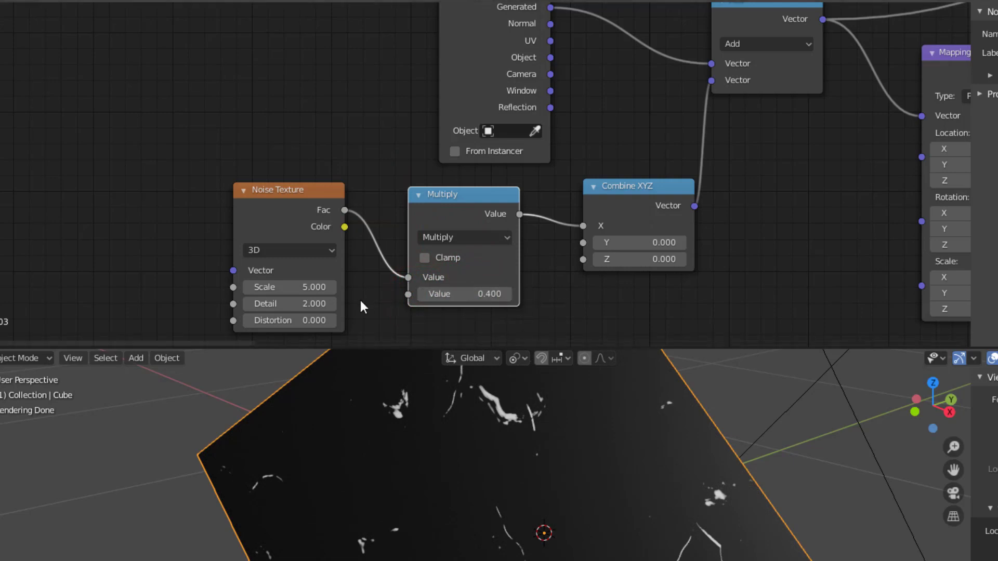
mouse_move(278, 214)
mouse_down()
mouse_move(261, 188)
mouse_move(263, 209)
mouse_up()
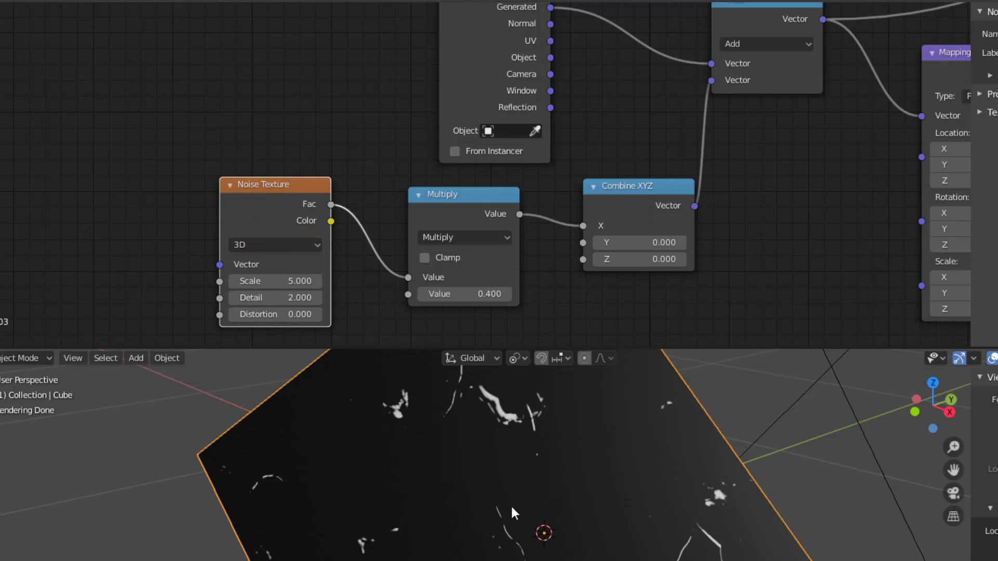
- Examine the noise-distorted crack lines on the cube from several sides and up close
middle_drag(510, 495, 352, 484)
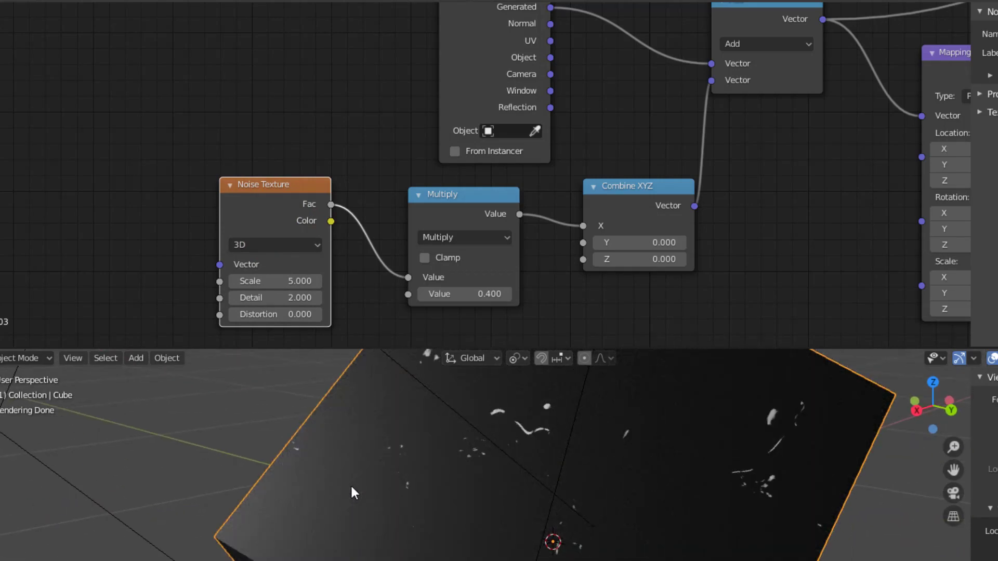
mouse_move(354, 486)
middle_down()
mouse_move(369, 513)
mouse_move(533, 529)
mouse_move(529, 504)
middle_up()
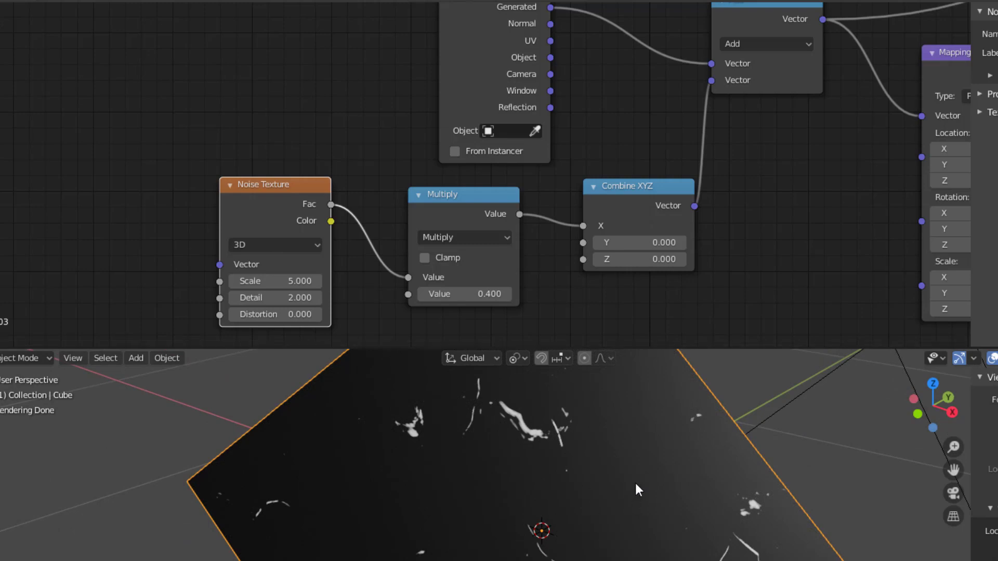
middle_drag(608, 404, 696, 354)
scroll(582, 473, up, 5)
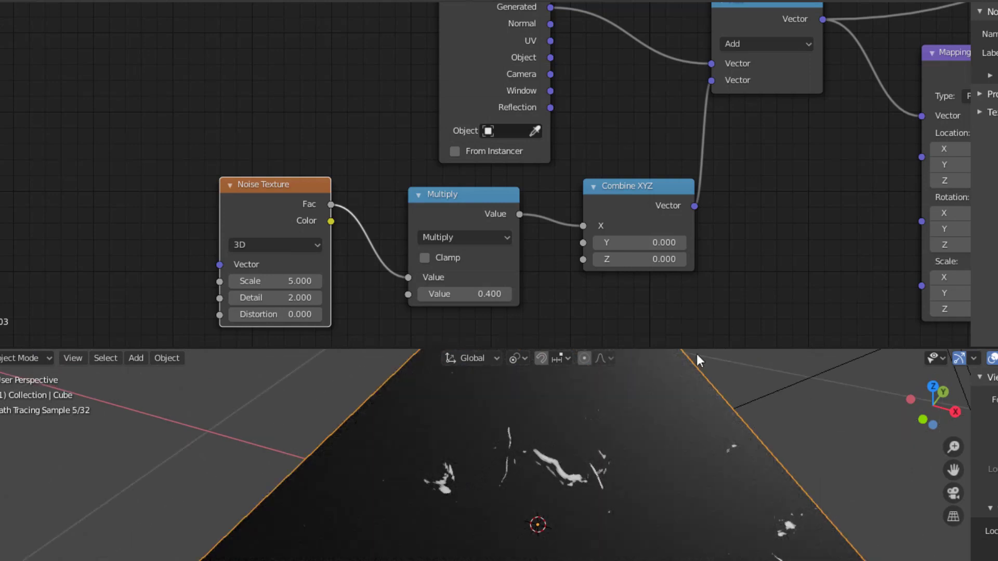
- Insert a MixRGB node between the ColorRamp and Principled BSDF, and connect the ColorRamp's Color output to its Fac input
scroll(292, 241, right, 10)
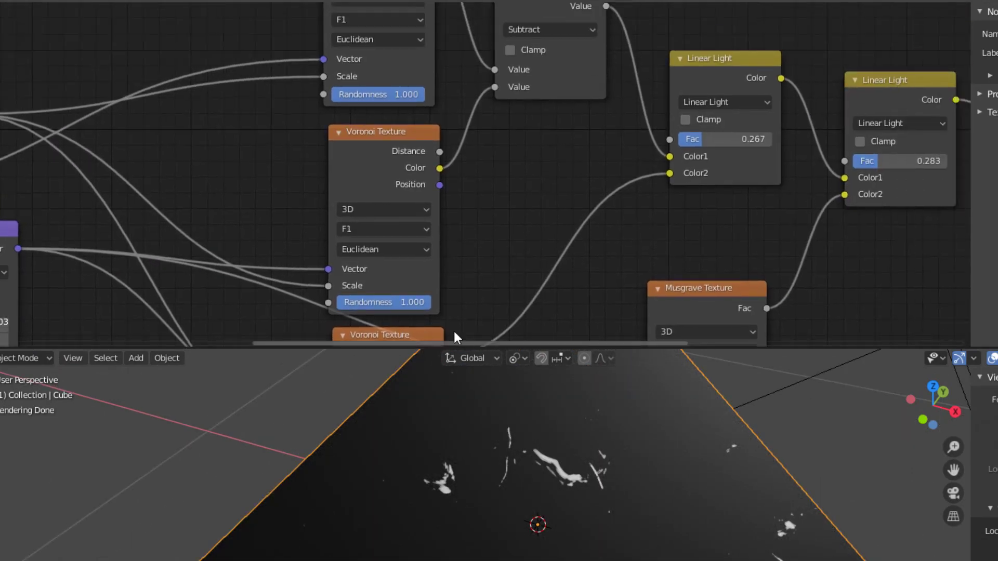
scroll(604, 205, right, 15)
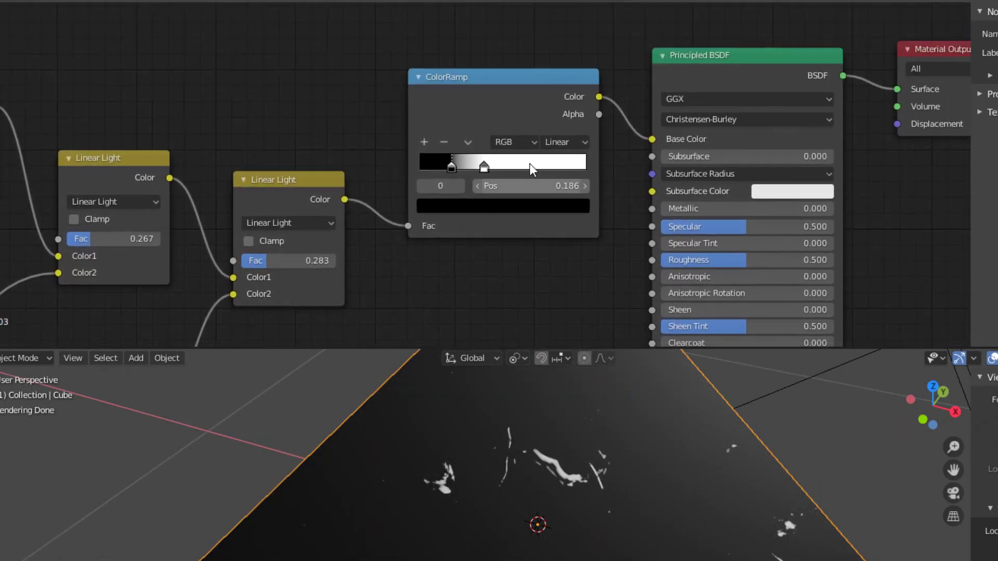
drag(519, 92, 511, 94)
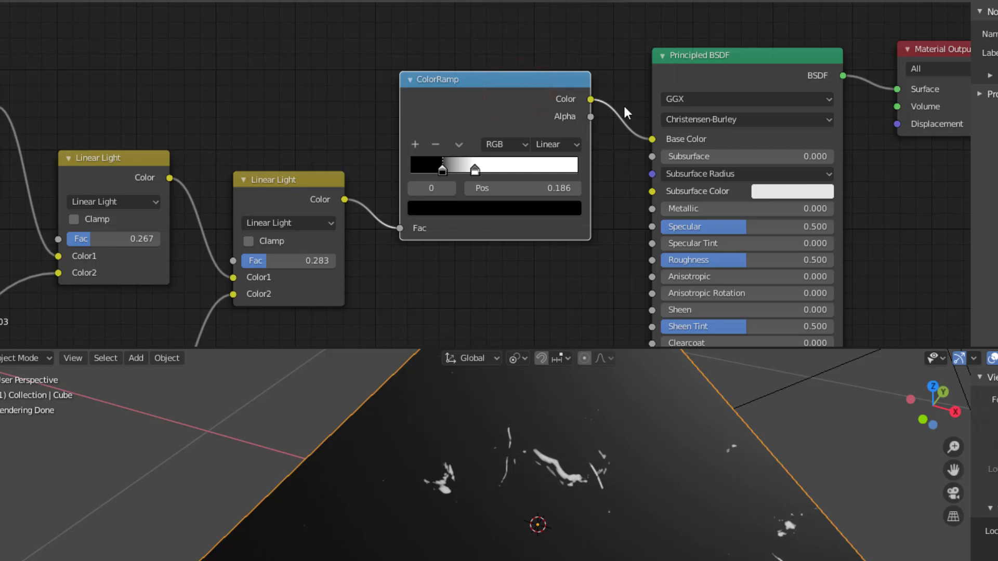
key(shift+a)
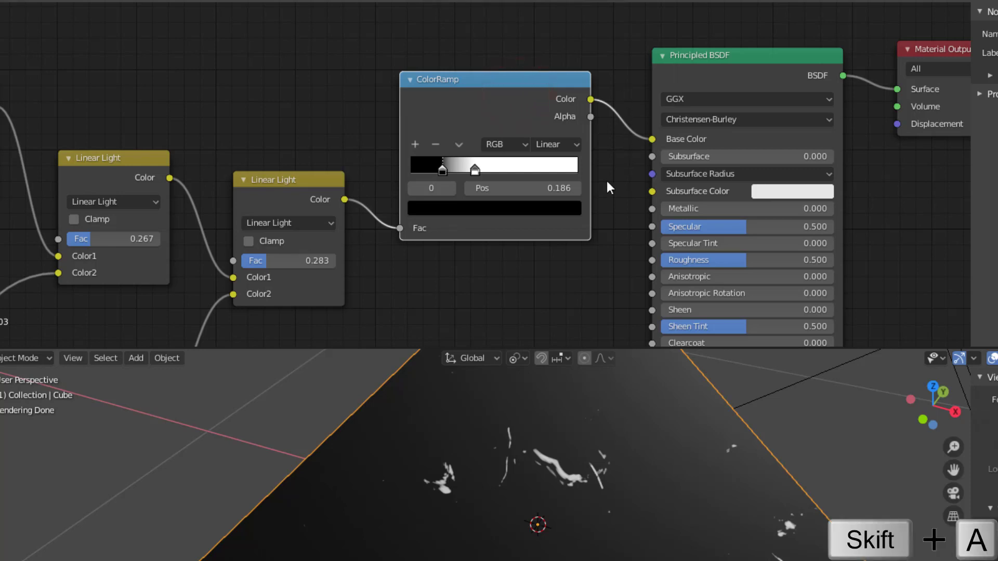
mouse_move(606, 181)
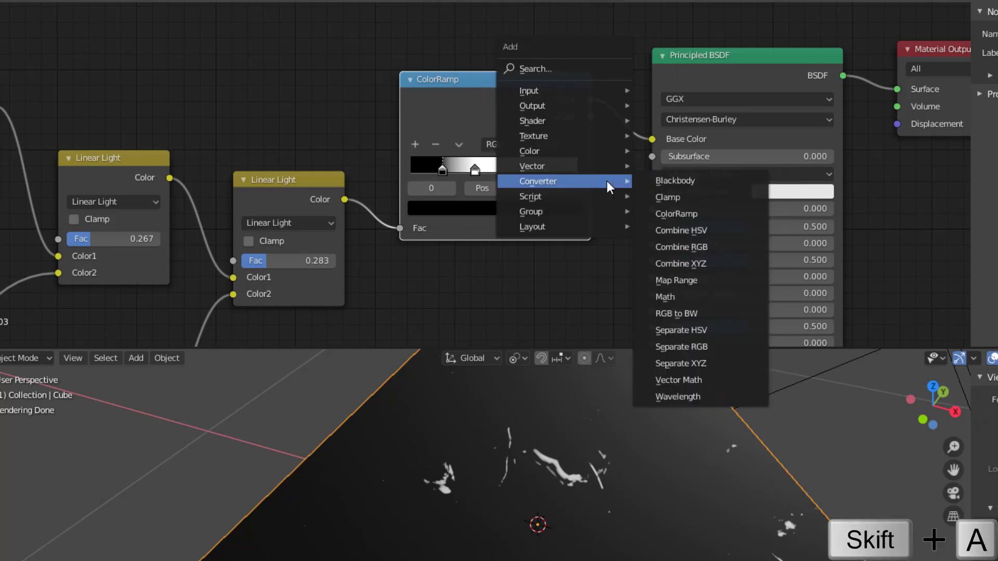
mouse_move(550, 154)
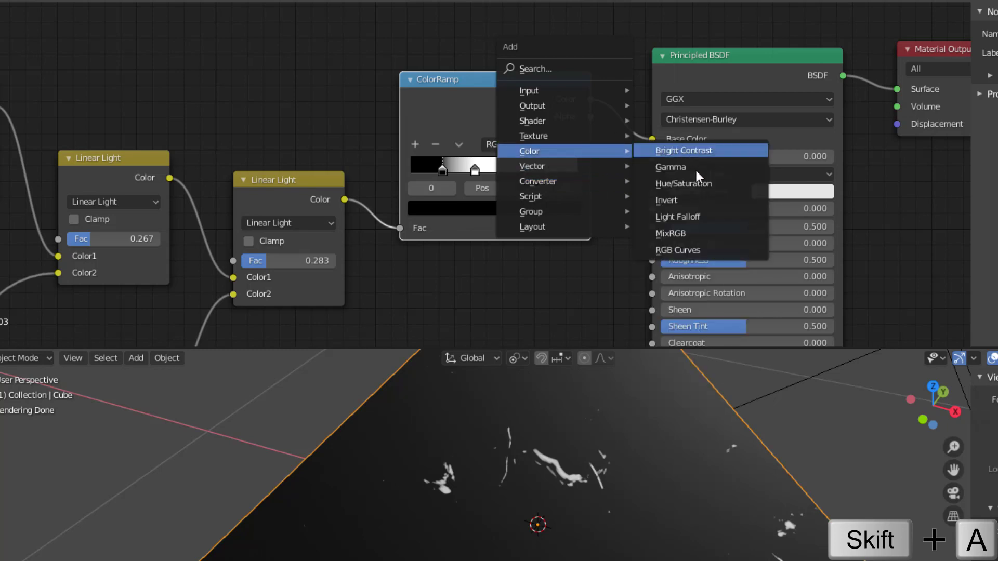
click(700, 234)
click(697, 176)
drag(590, 99, 656, 190)
- Set the Mix node's Color1 to red and its Color2 to a darker grey with RGB values of 0.208
middle_drag(653, 229, 665, 167)
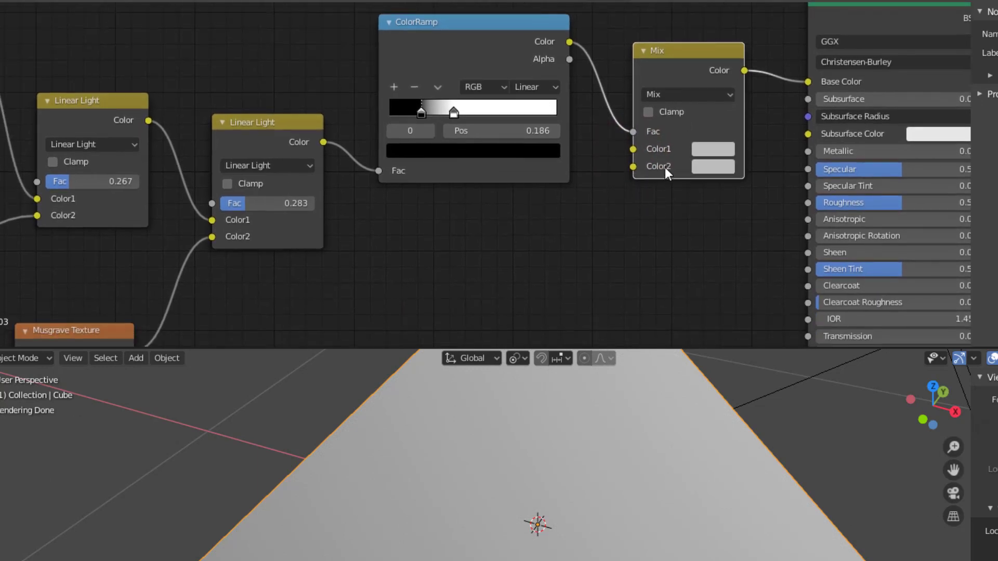
click(722, 145)
drag(732, 177, 758, 229)
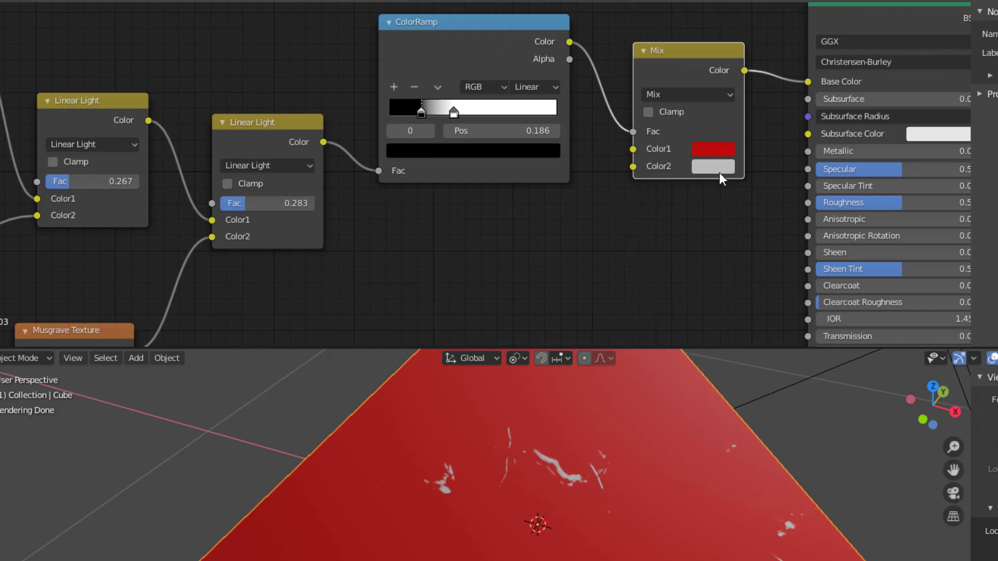
click(717, 168)
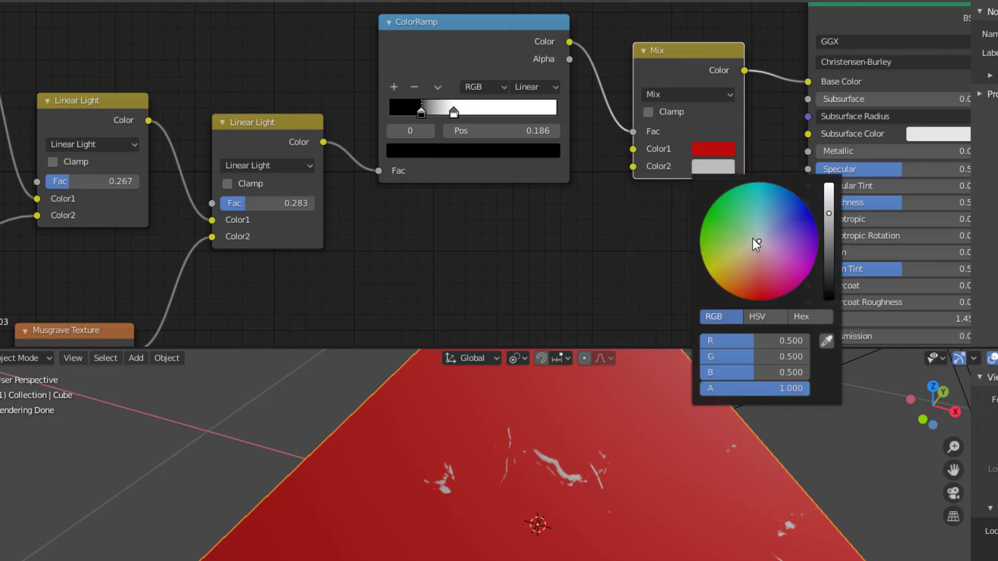
drag(829, 214, 829, 233)
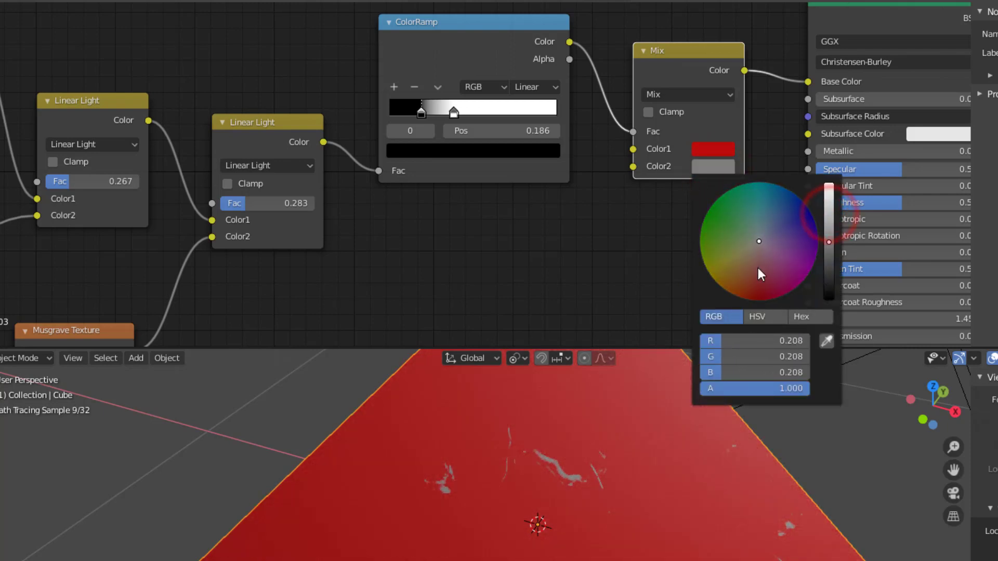
- Add a Bump node below the Mix node and connect its Normal output to the Principled BSDF's Normal input
scroll(647, 236, down, 1)
middle_drag(646, 236, 675, 161)
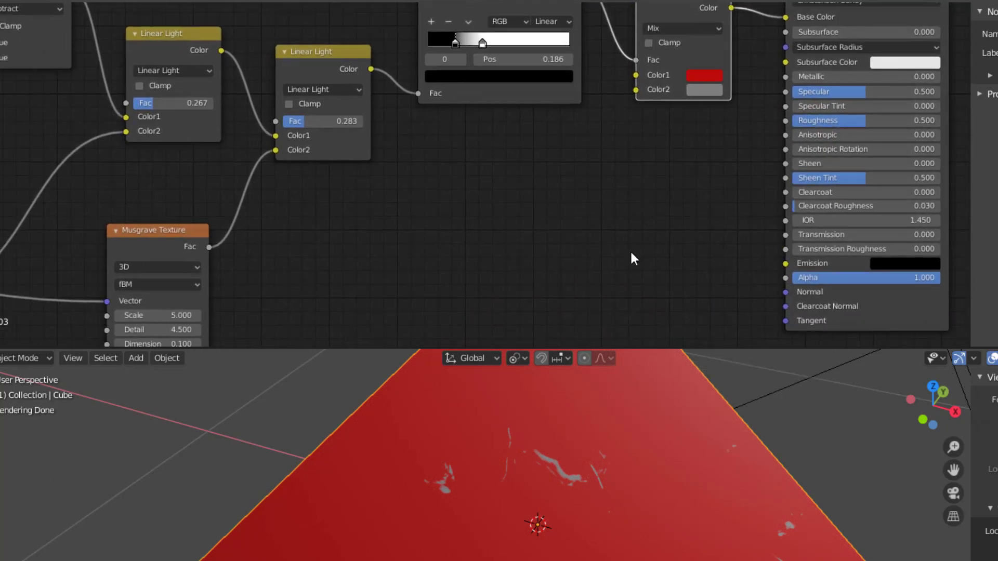
key(shift+a)
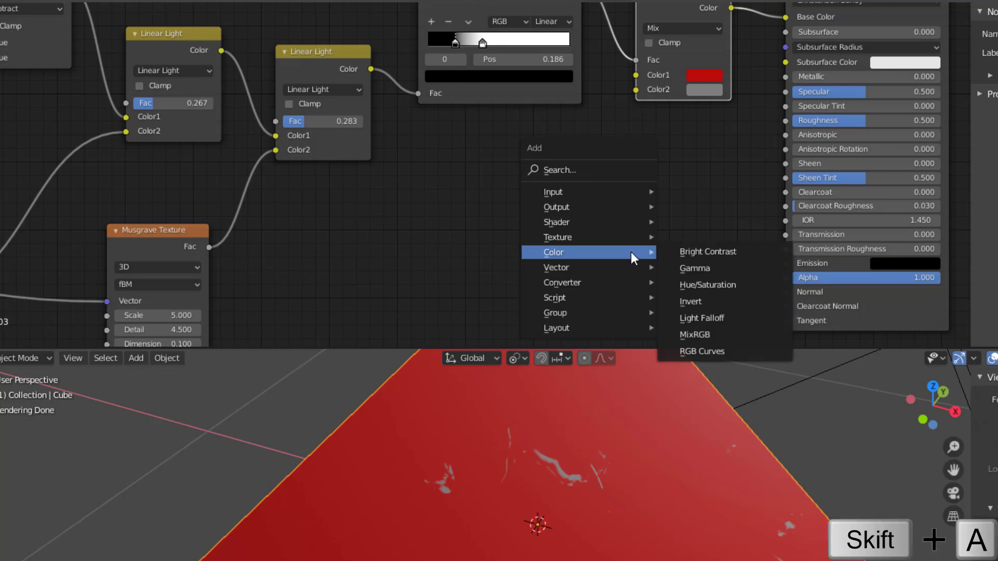
mouse_move(607, 268)
click(675, 266)
click(626, 233)
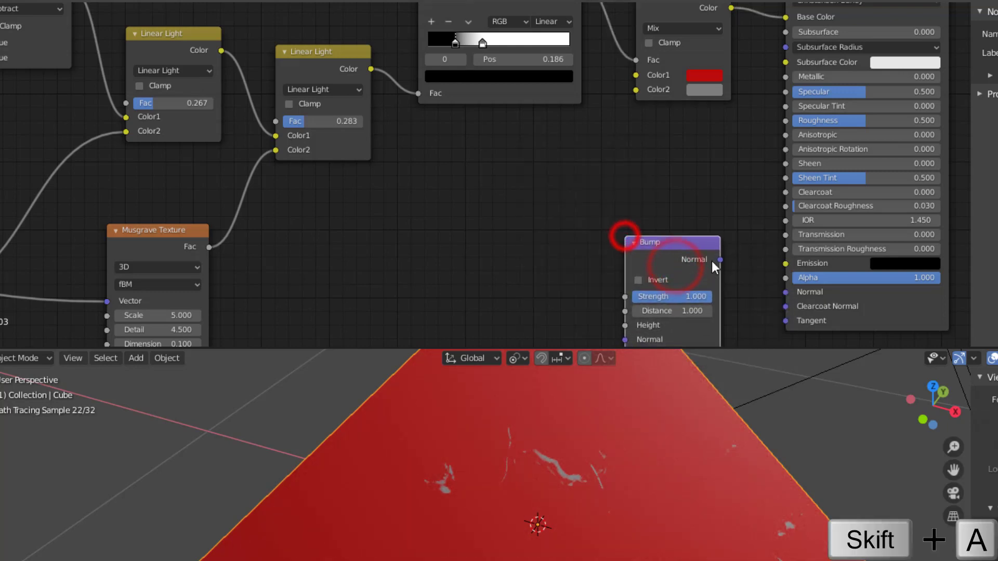
drag(721, 259, 785, 292)
- Connect the ColorRamp's Color output to the Bump node's Height, and set the bump Strength to 0.408 and Distance to 0.200
scroll(601, 184, down, 1)
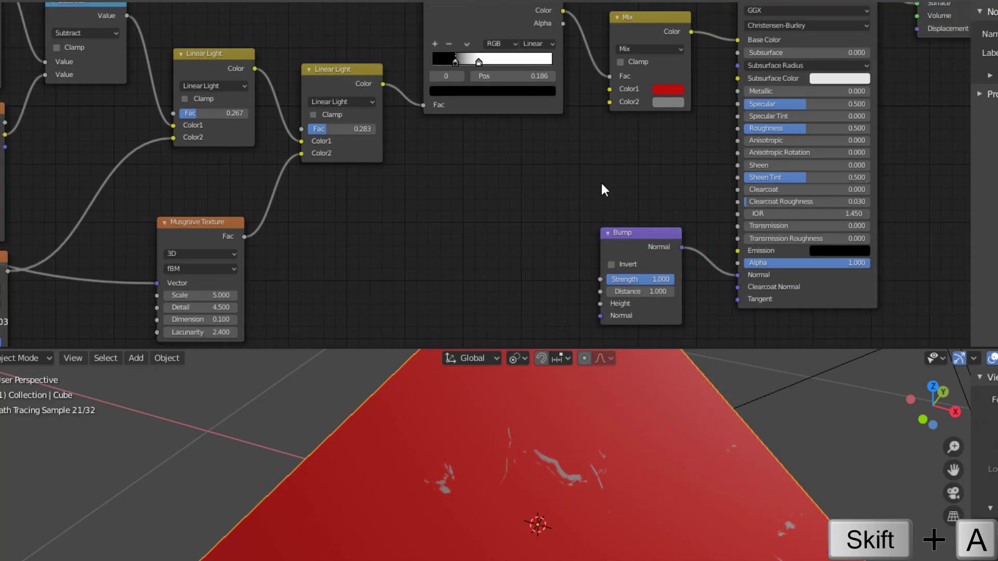
drag(564, 11, 603, 301)
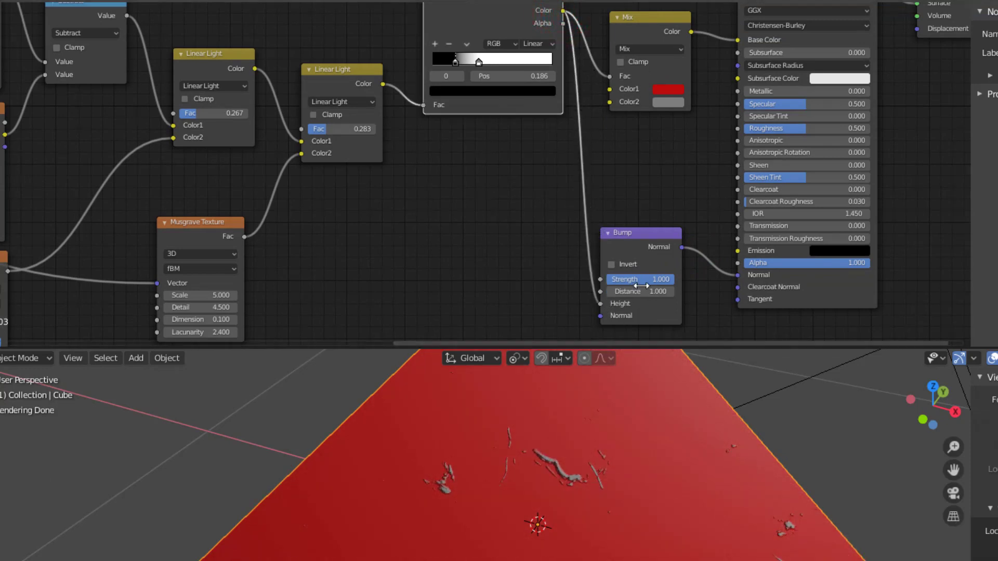
drag(659, 279, 626, 291)
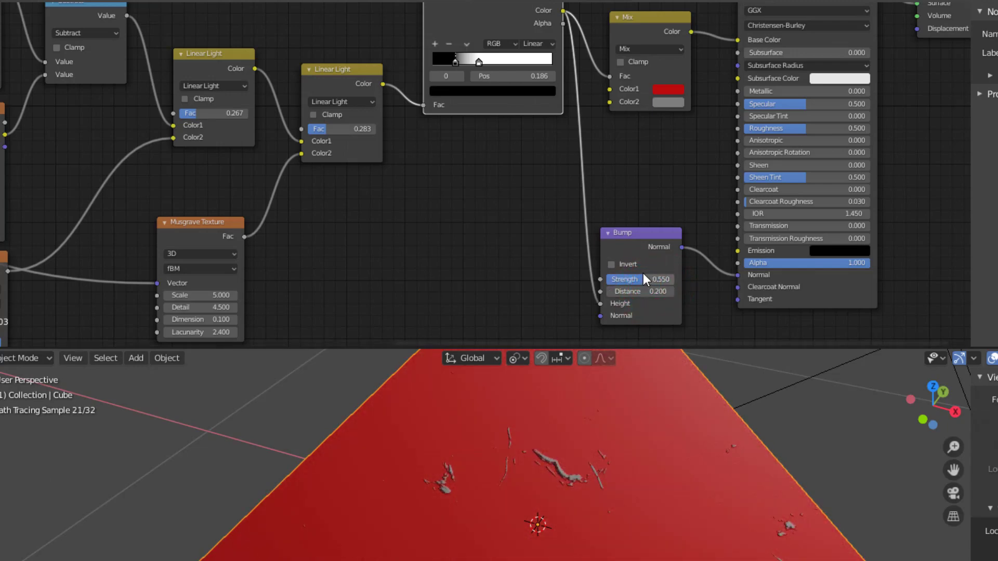
drag(643, 272, 630, 282)
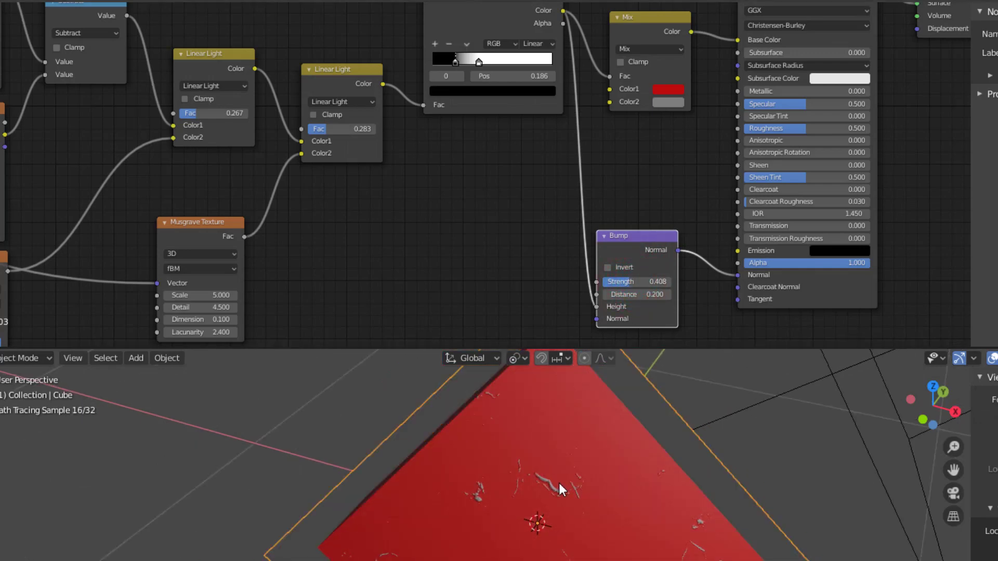
- Review the node chain from the ColorRamp back through the Linear Light, Subtract and Voronoi nodes to the texture coordinate distortion nodes
middle_drag(489, 237, 590, 247)
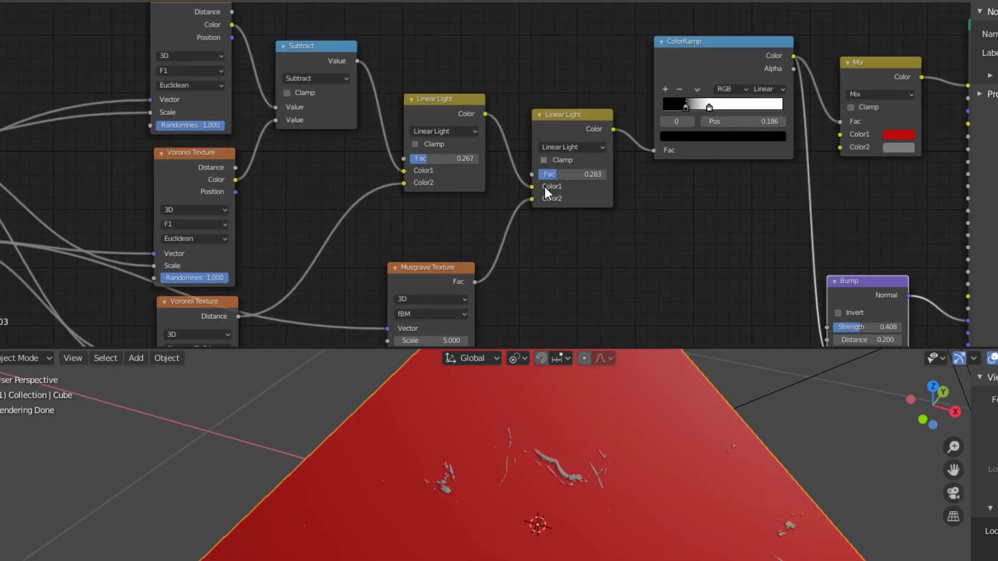
middle_drag(244, 123, 298, 250)
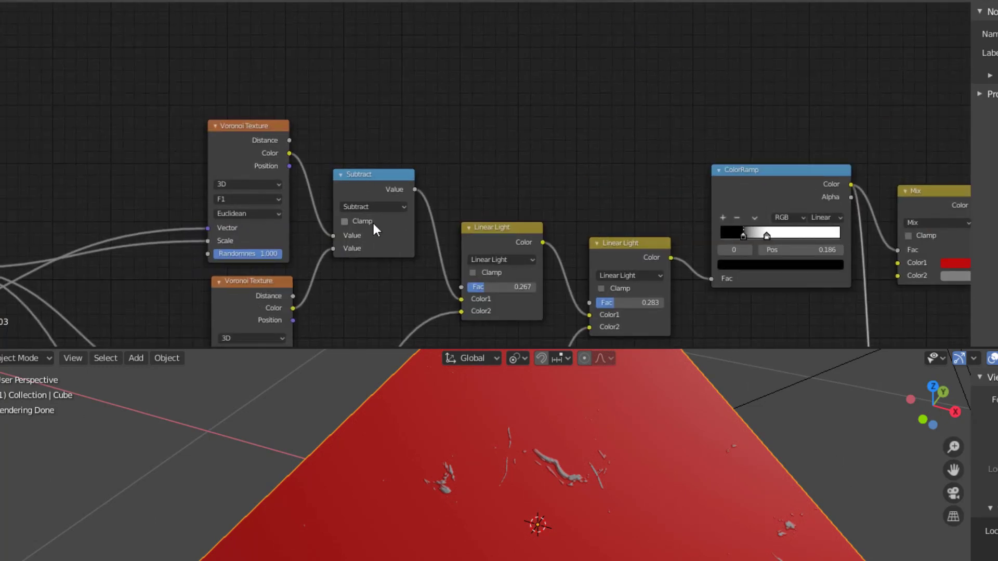
scroll(373, 223, up, 2)
middle_drag(374, 228, 709, 56)
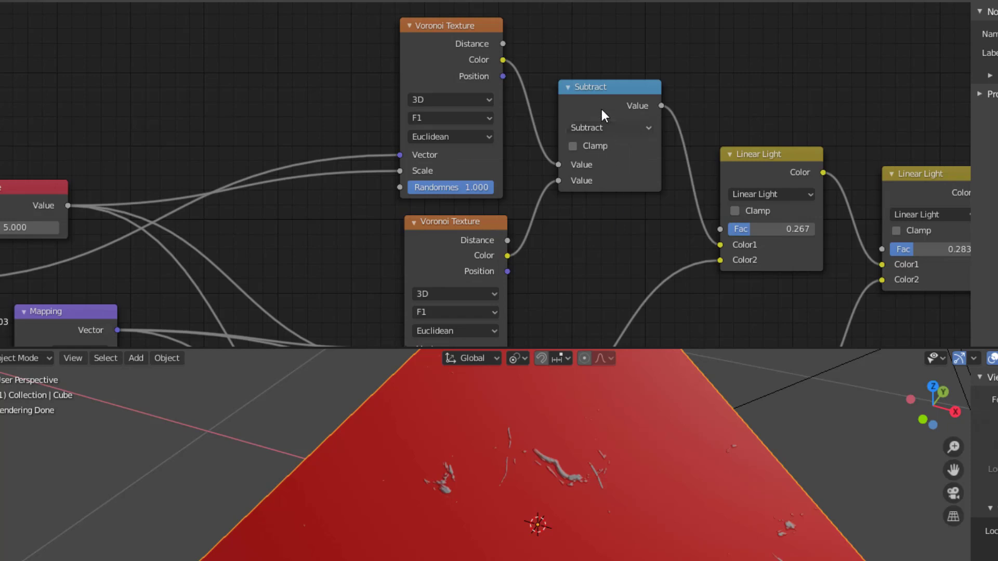
middle_drag(583, 197, 834, 112)
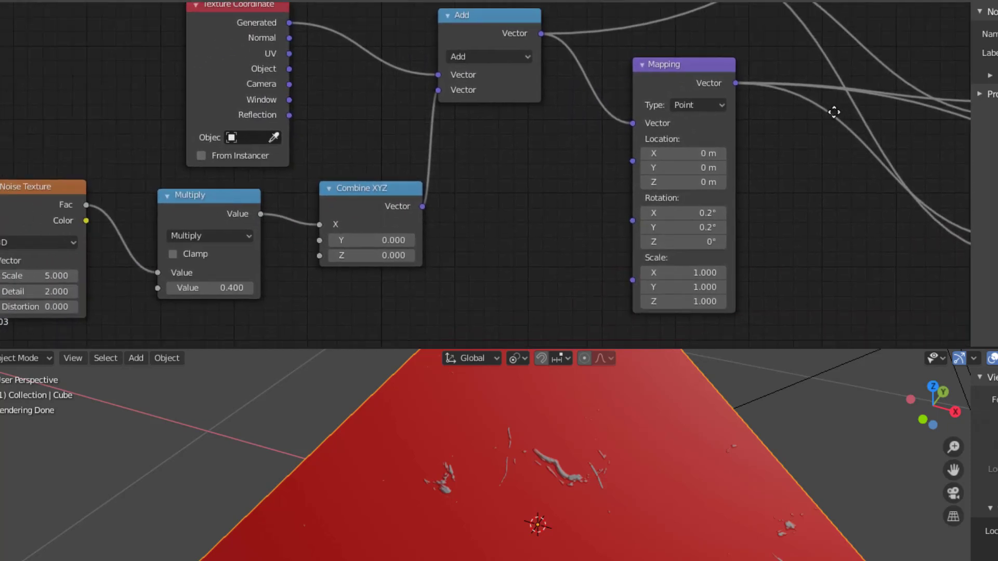